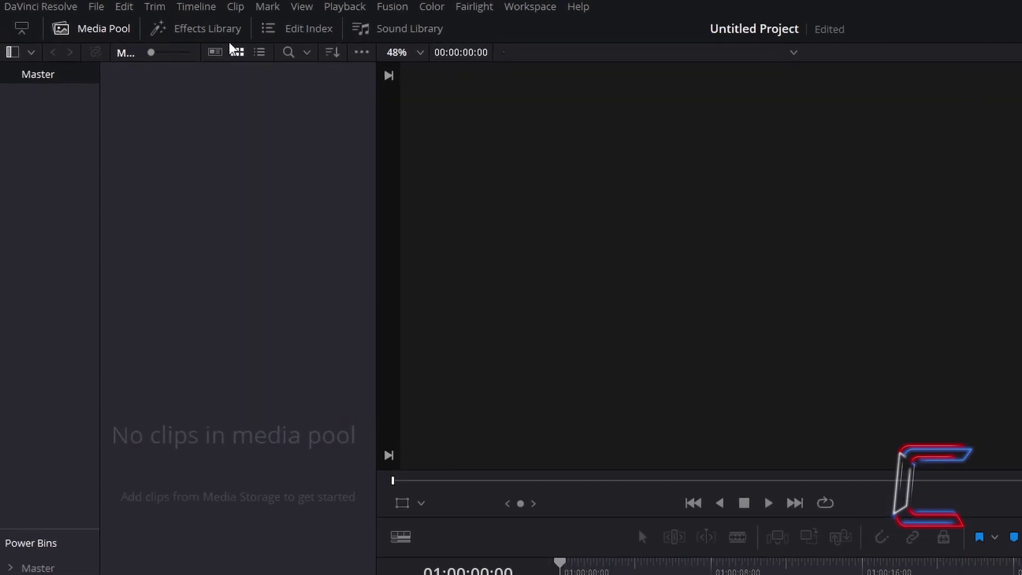
# Step: Add a basic Text title from the Titles effects to the start of the empty timeline
pyautogui.click(273, 45)
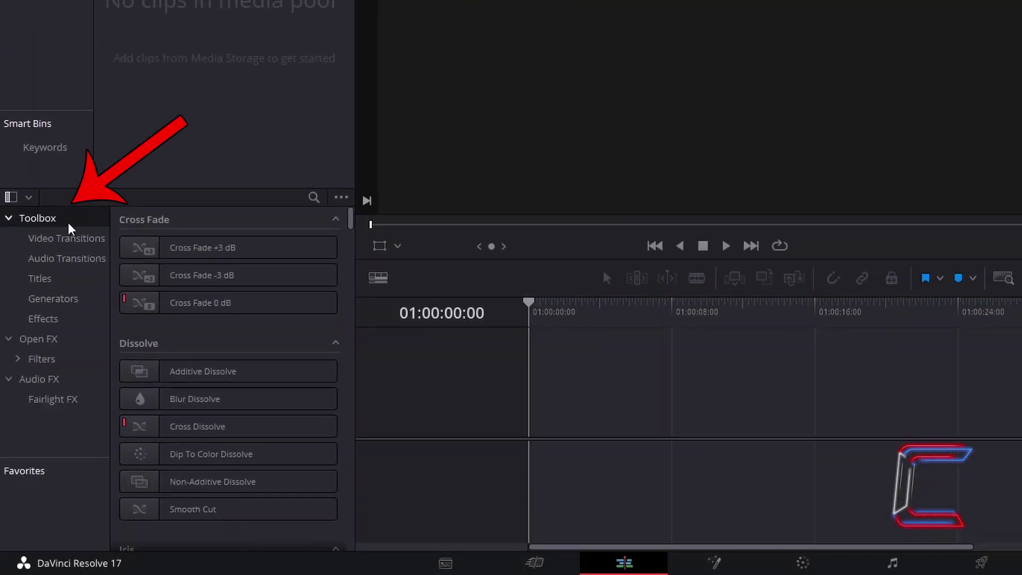
pyautogui.click(82, 277)
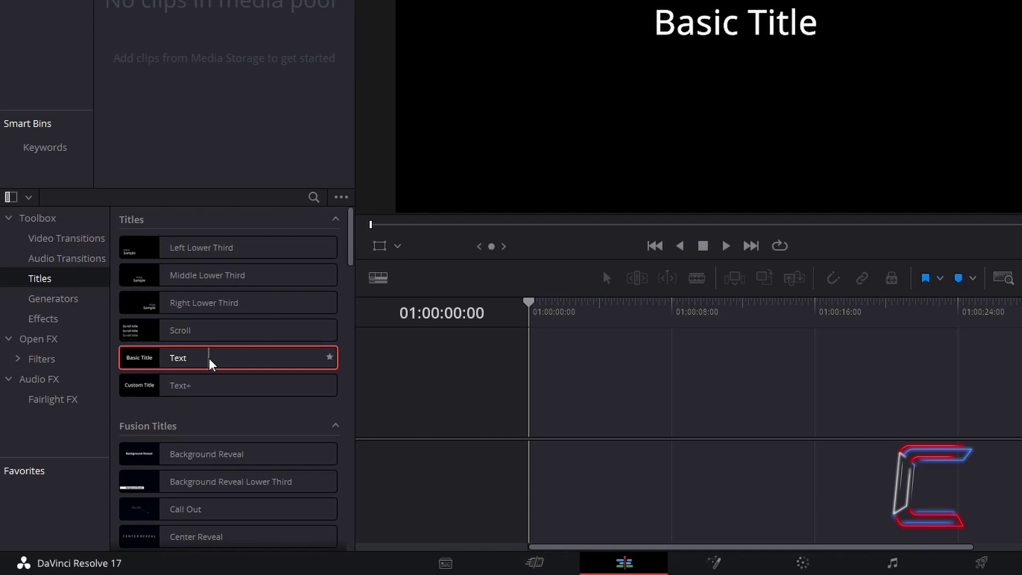
pyautogui.moveTo(210, 359); pyautogui.dragTo(534, 410)
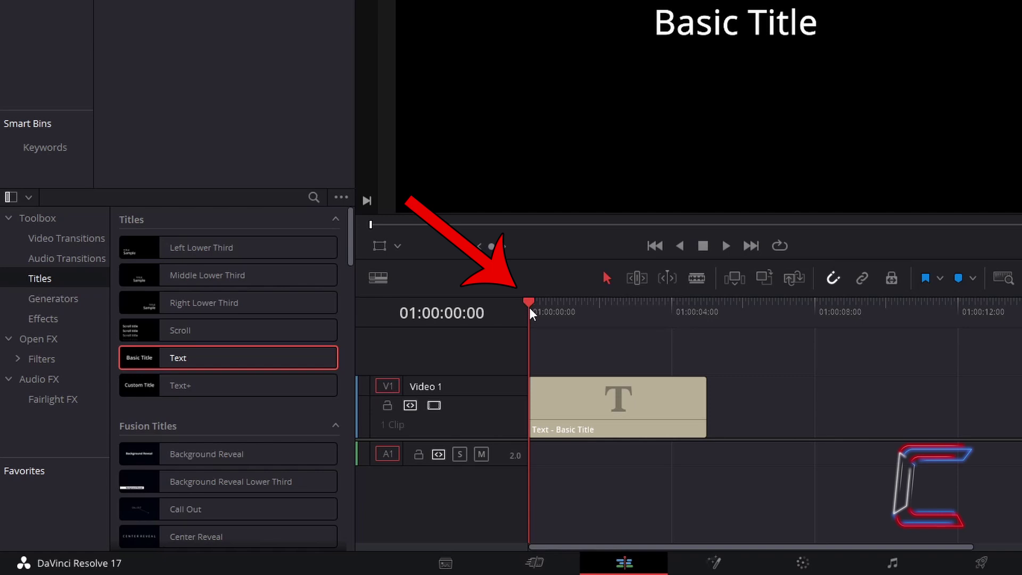
# Step: Extend the Text title clip by 5 seconds so that it lasts 10:00
pyautogui.moveTo(528, 302); pyautogui.dragTo(697, 337)
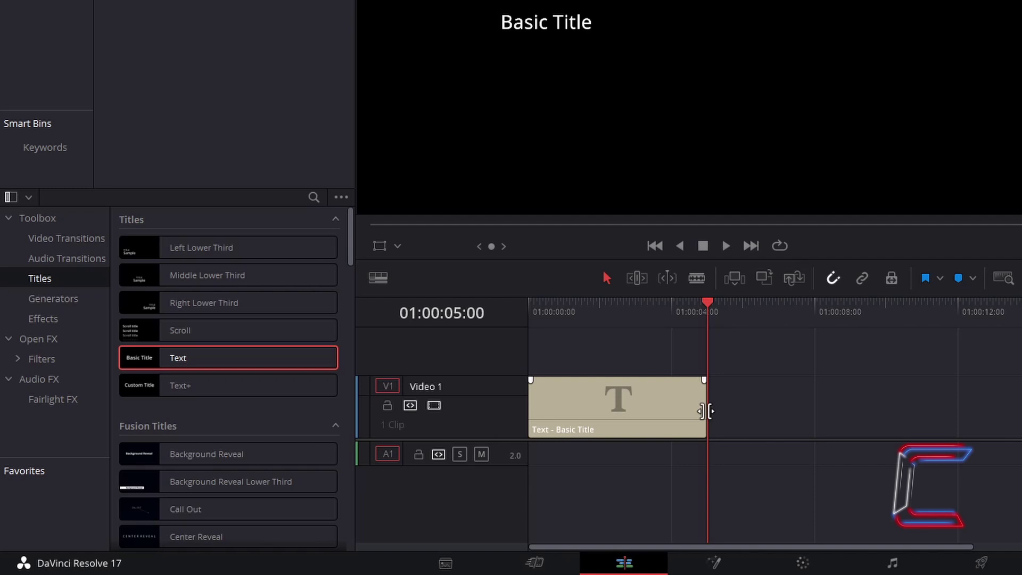
pyautogui.moveTo(705, 411); pyautogui.dragTo(885, 410)
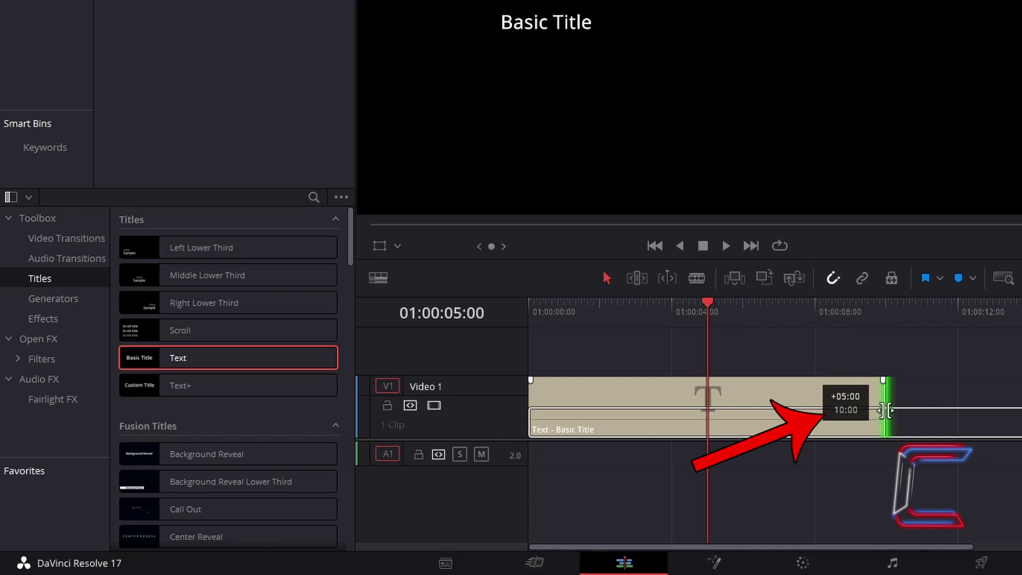
pyautogui.moveTo(884, 409); pyautogui.dragTo(885, 409)
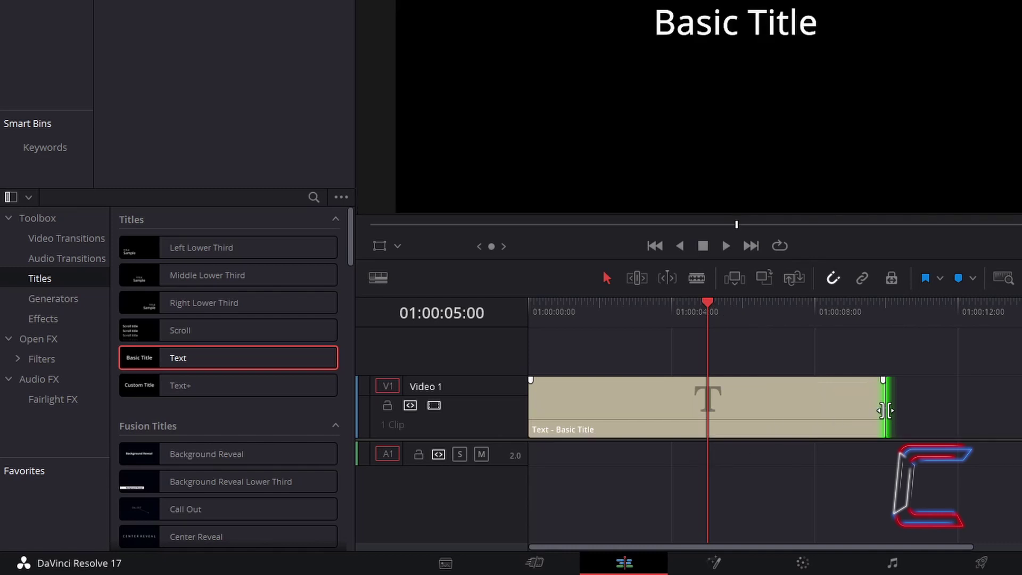
# Step: Replace the title clip's text with "C0NTI" and set its font family to Symbola
pyautogui.click(801, 402)
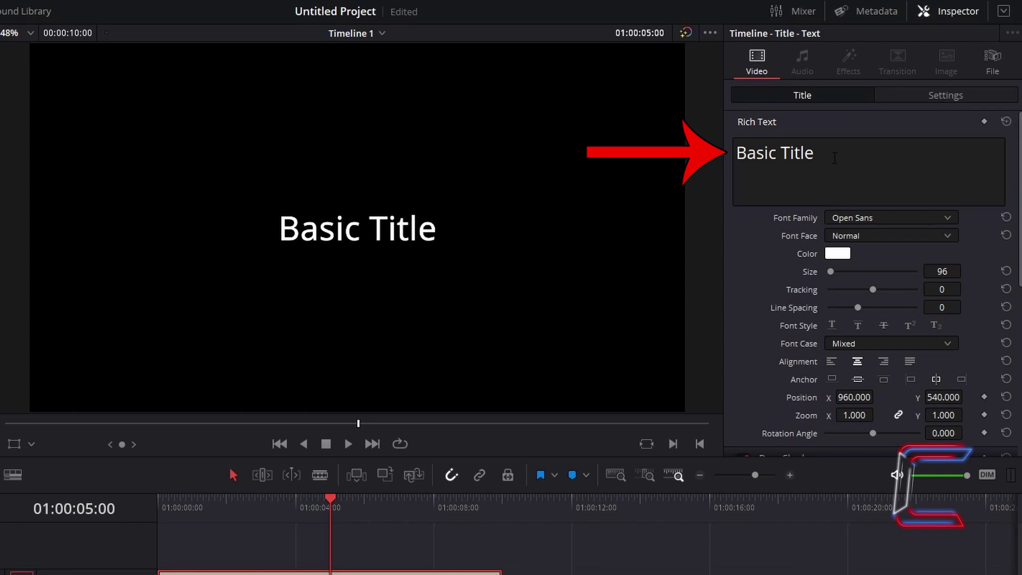
pyautogui.tripleClick(834, 158)
pyautogui.write('C0NTI')
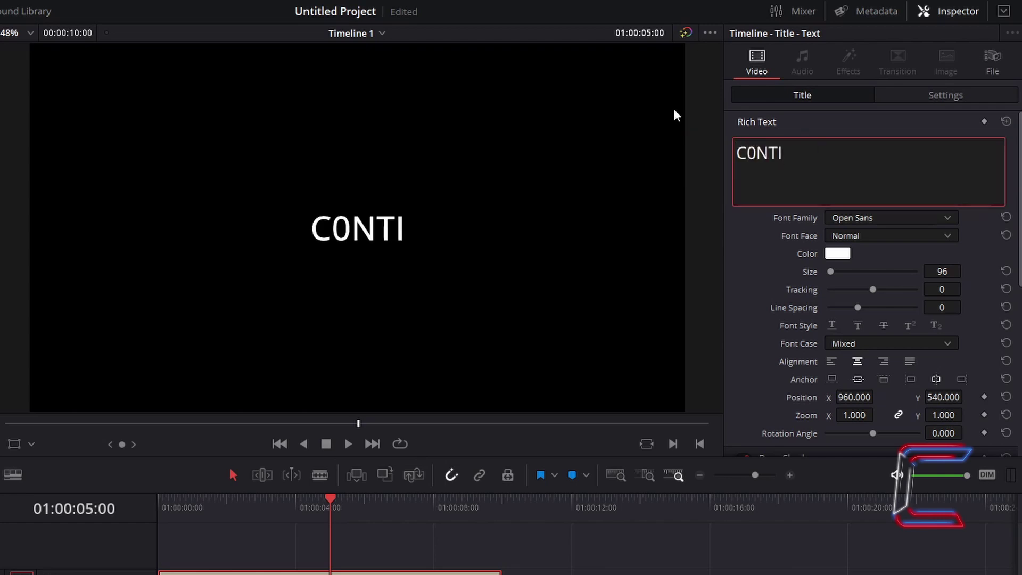
pyautogui.click(946, 219)
pyautogui.click(884, 276)
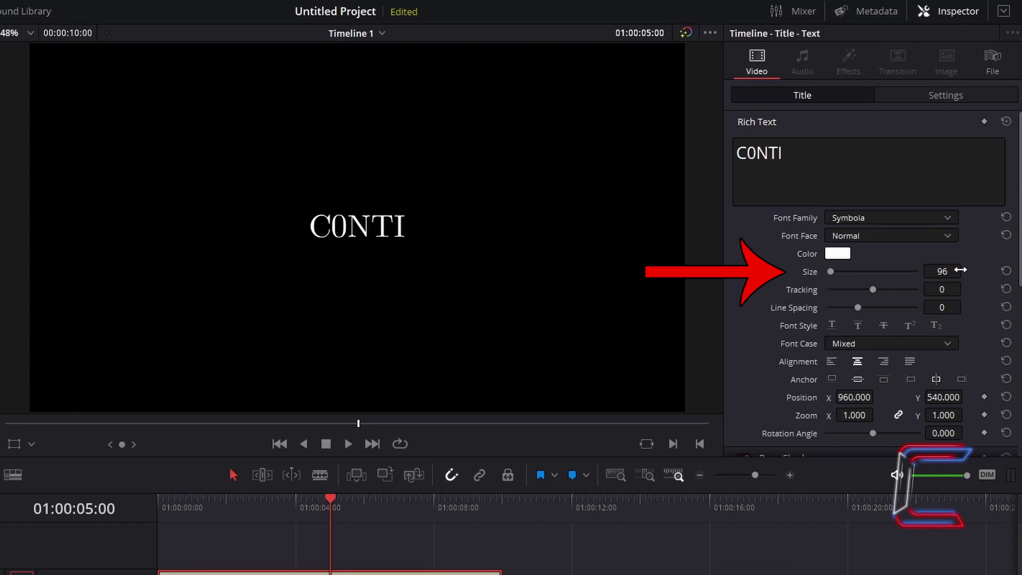
# Step: Set the title's font size to 400 and its color to #683aff
pyautogui.click(957, 270)
pyautogui.write('400')
pyautogui.press('Return')
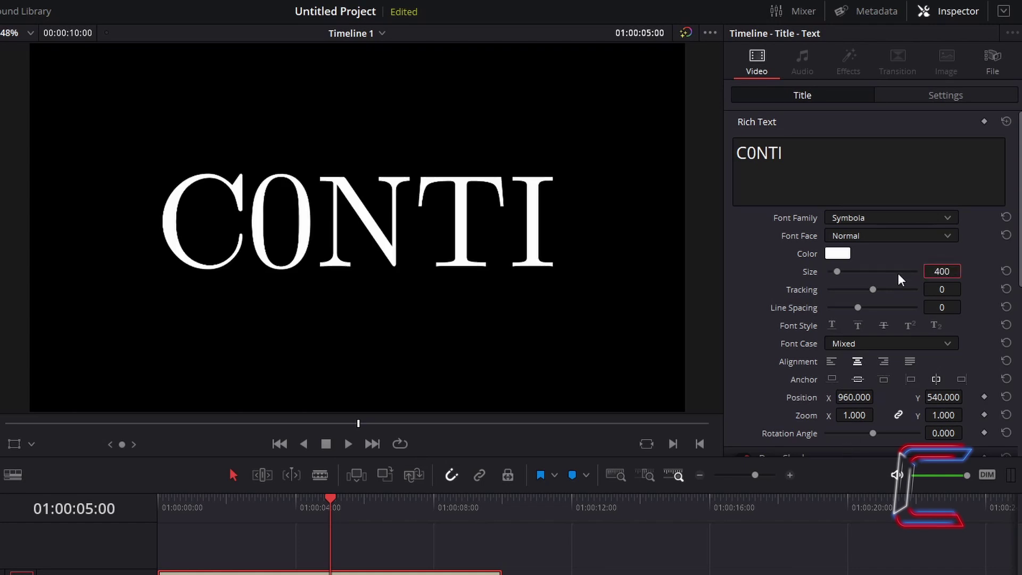
pyautogui.click(845, 257)
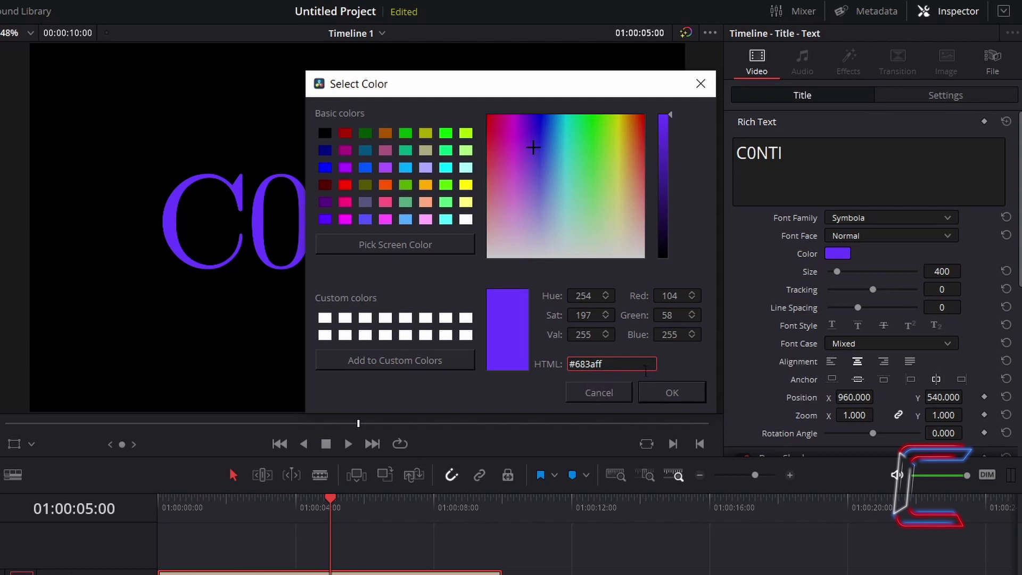
pyautogui.click(692, 391)
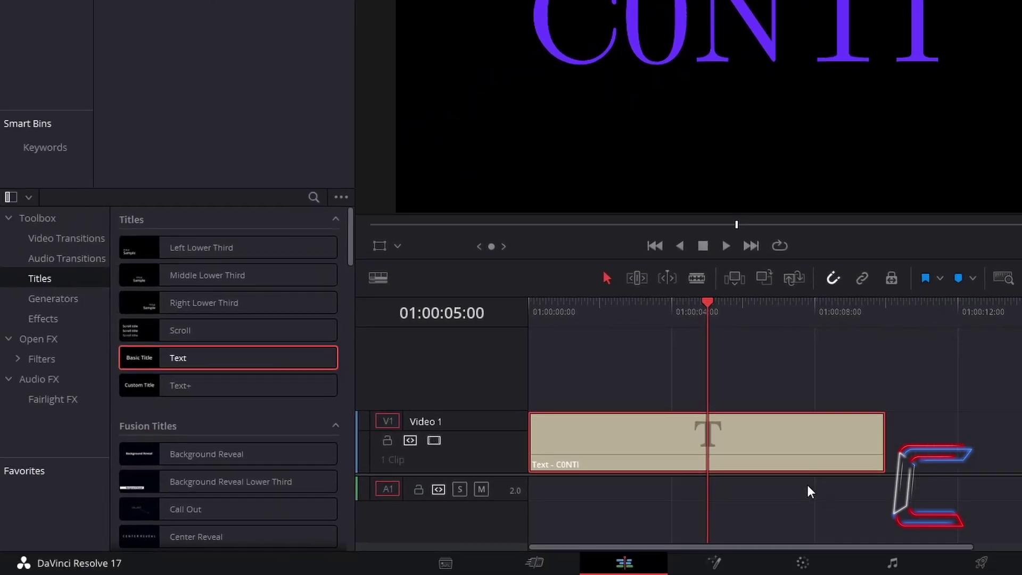
# Step: Copy the title clip, move the original up to Video 2, and paste the copy at 01:00:00:00 on Video 1
pyautogui.moveTo(776, 459)
pyautogui.hotkey('ctrl', 'c')
pyautogui.moveTo(768, 436); pyautogui.dragTo(754, 382)
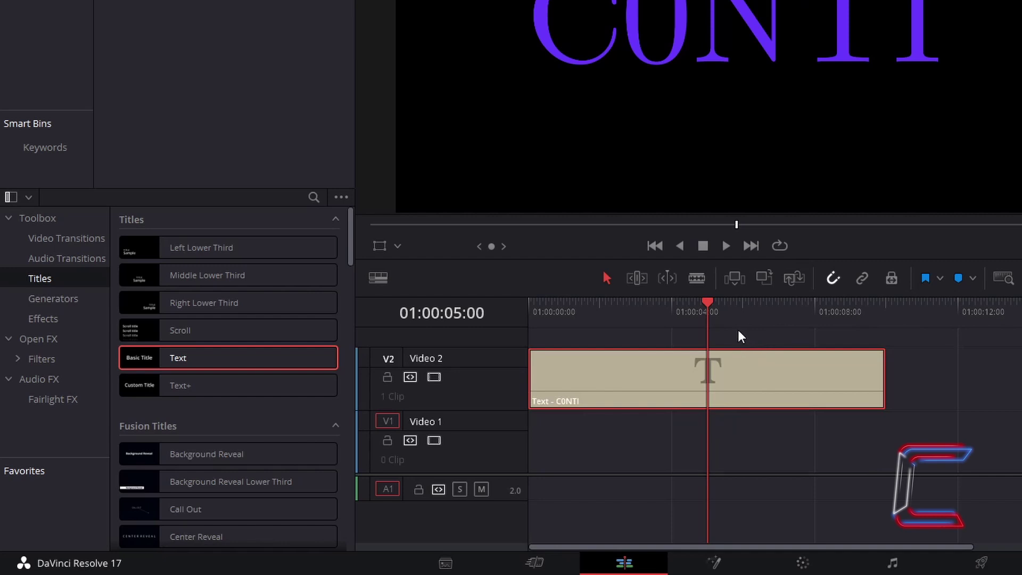
pyautogui.moveTo(704, 304); pyautogui.dragTo(524, 291)
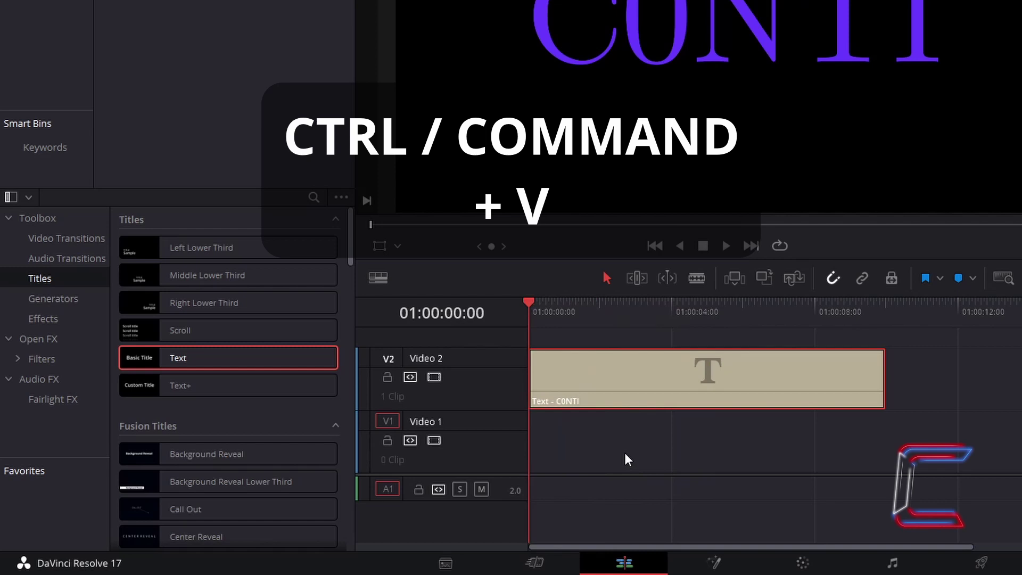
pyautogui.hotkey('ctrl', 'v')
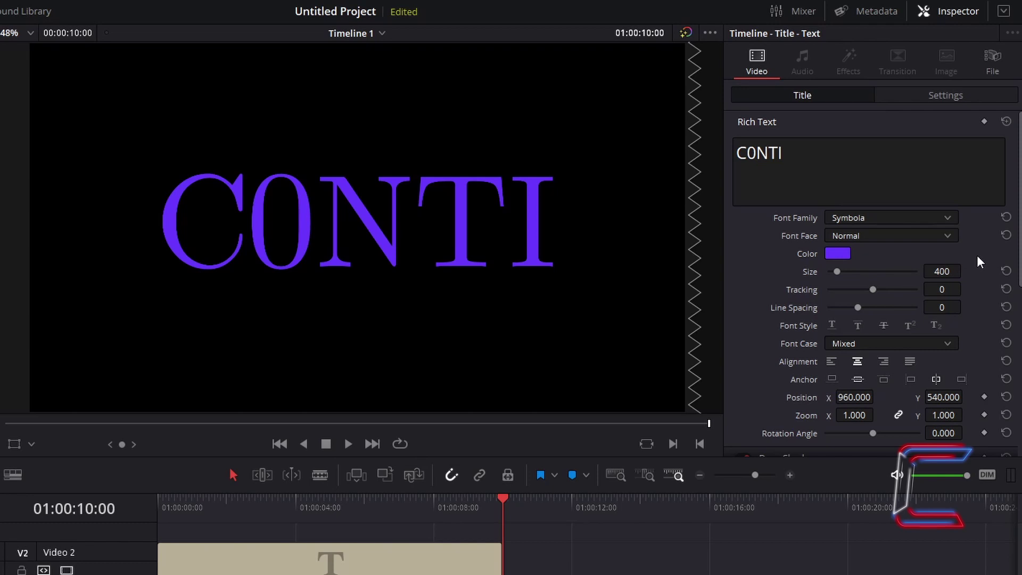
# Step: Set the Video 1 title's font size to 500 and disable the Video 1 track
pyautogui.click(941, 271)
pyautogui.write('500')
pyautogui.press('Return')
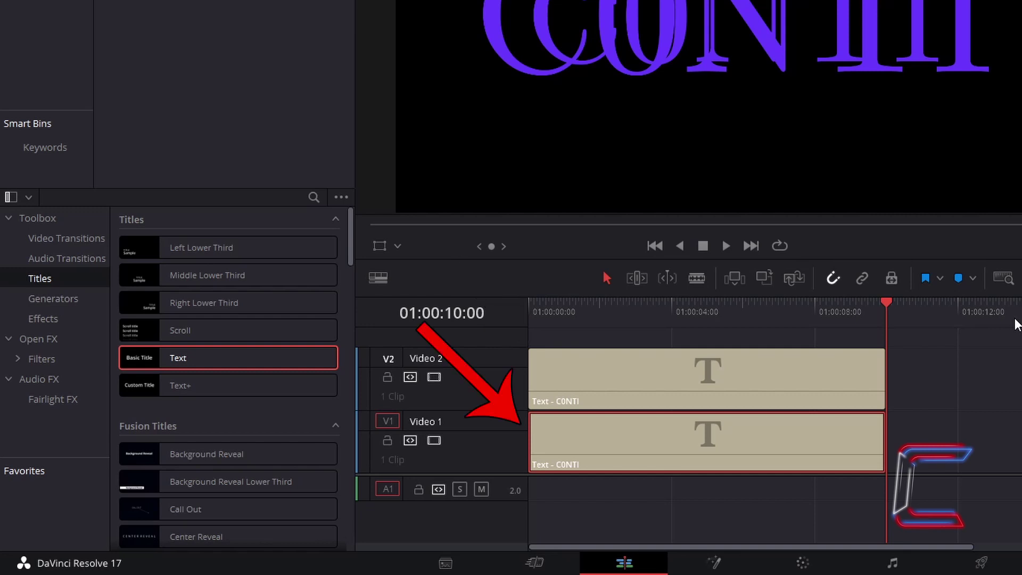
pyautogui.click(435, 441)
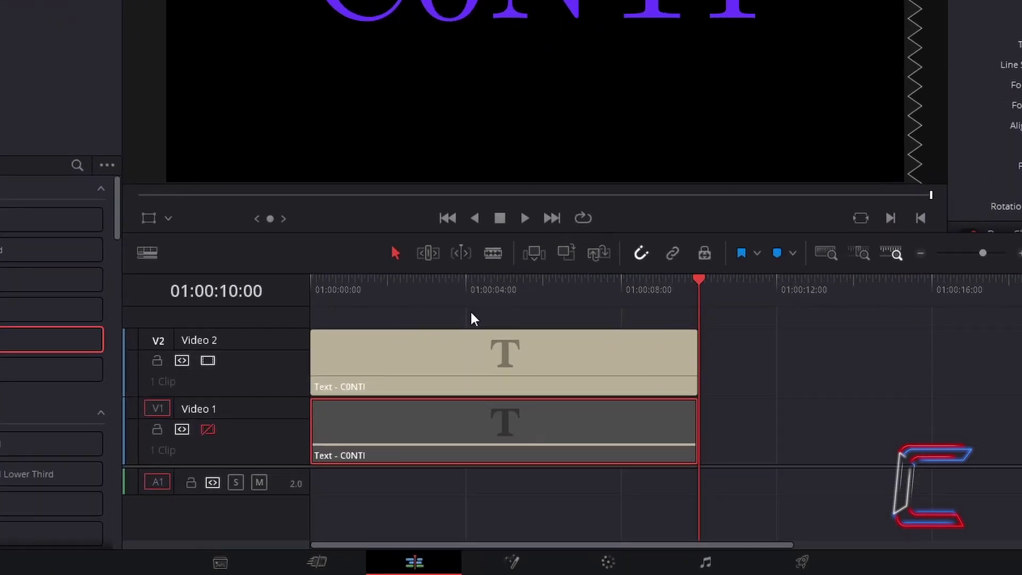
# Step: Convert the title on Video 2 into a new compound clip, keeping the default name and start timecode
pyautogui.moveTo(407, 360)
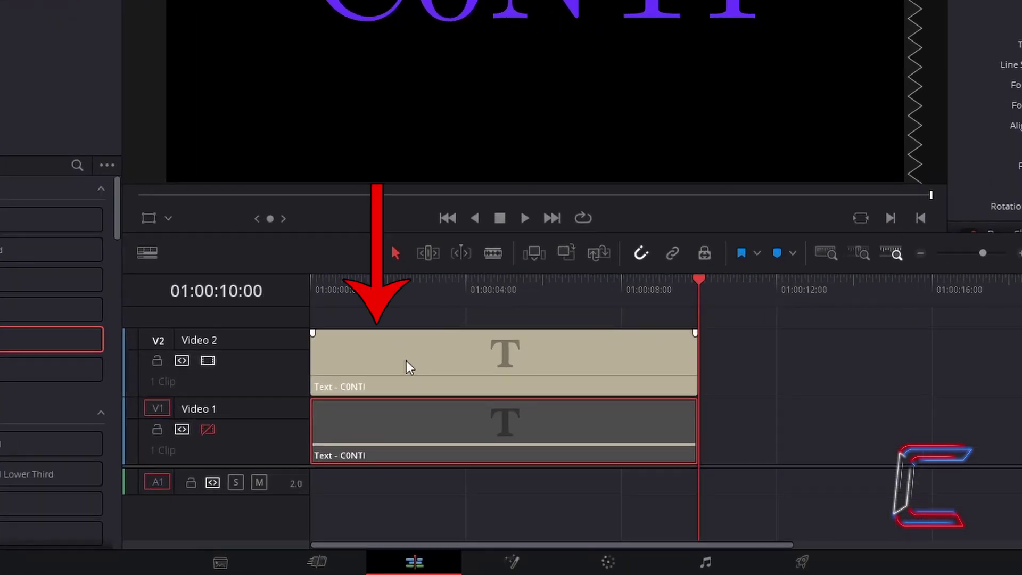
pyautogui.rightClick(406, 362)
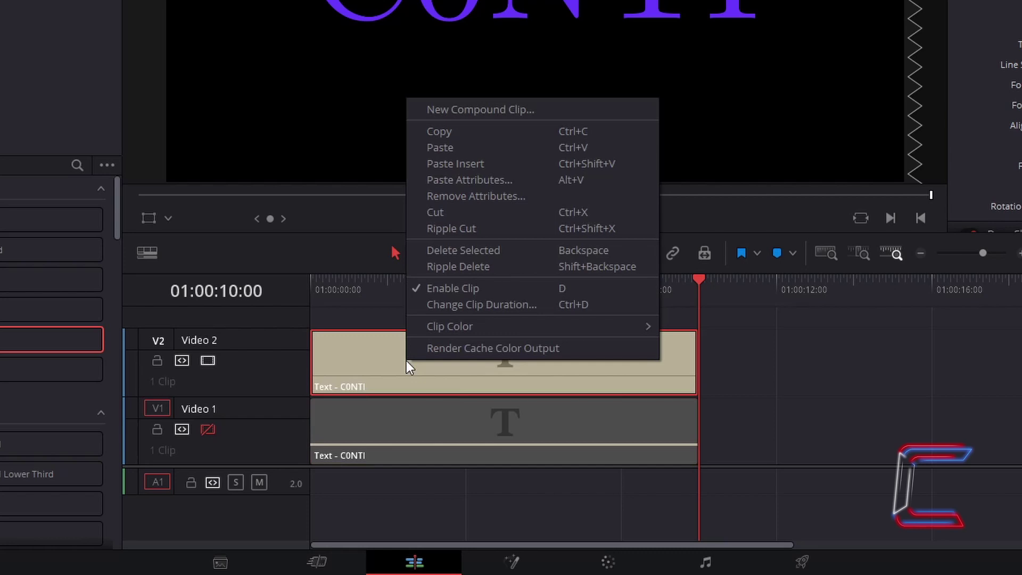
pyautogui.click(552, 113)
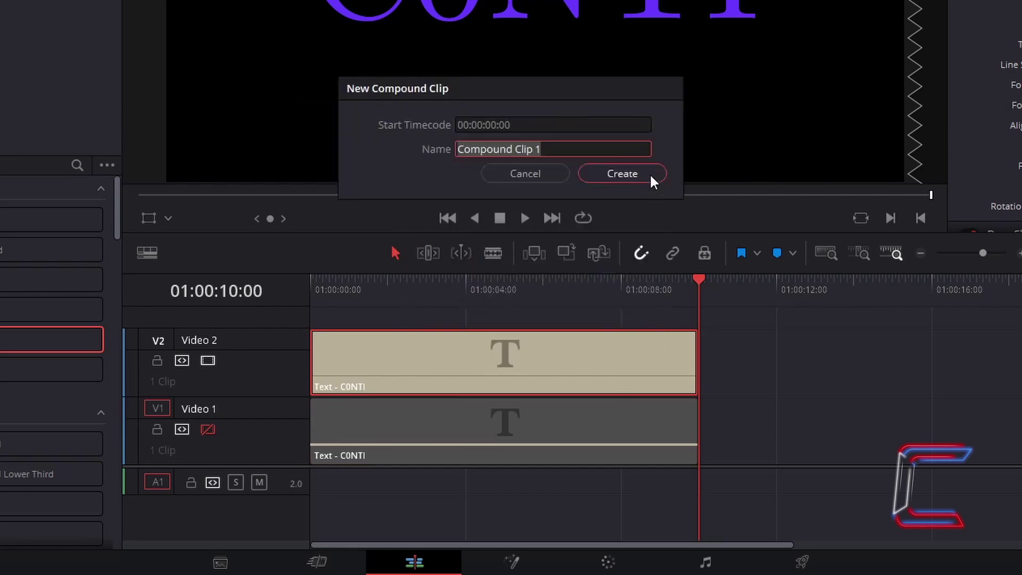
pyautogui.click(652, 179)
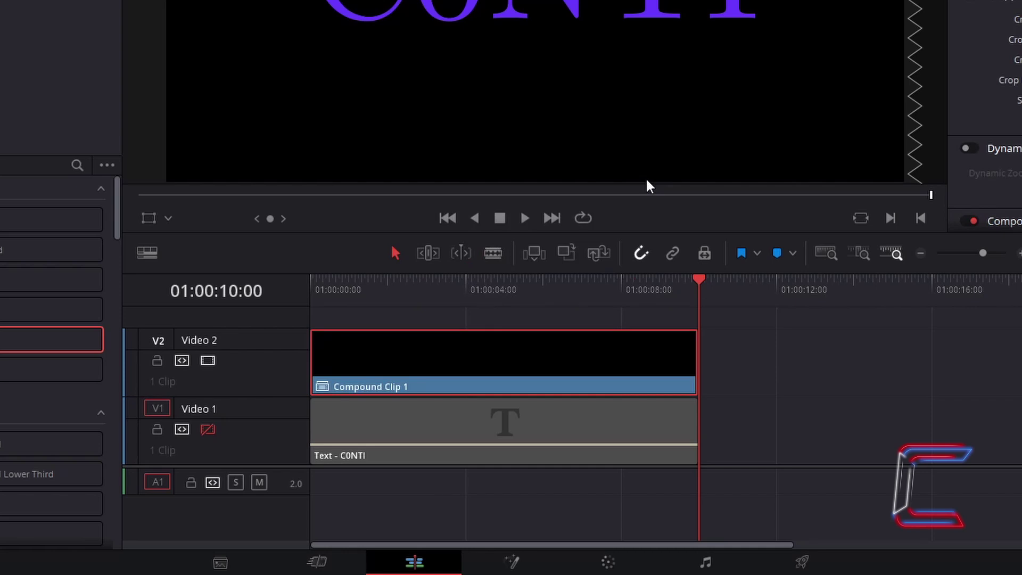
# Step: At 01:00:00:00, show the Transform overlay, set the compound clip's Crop Right to 1920, and keyframe Crop Left and Crop Right
pyautogui.moveTo(698, 282); pyautogui.dragTo(318, 283)
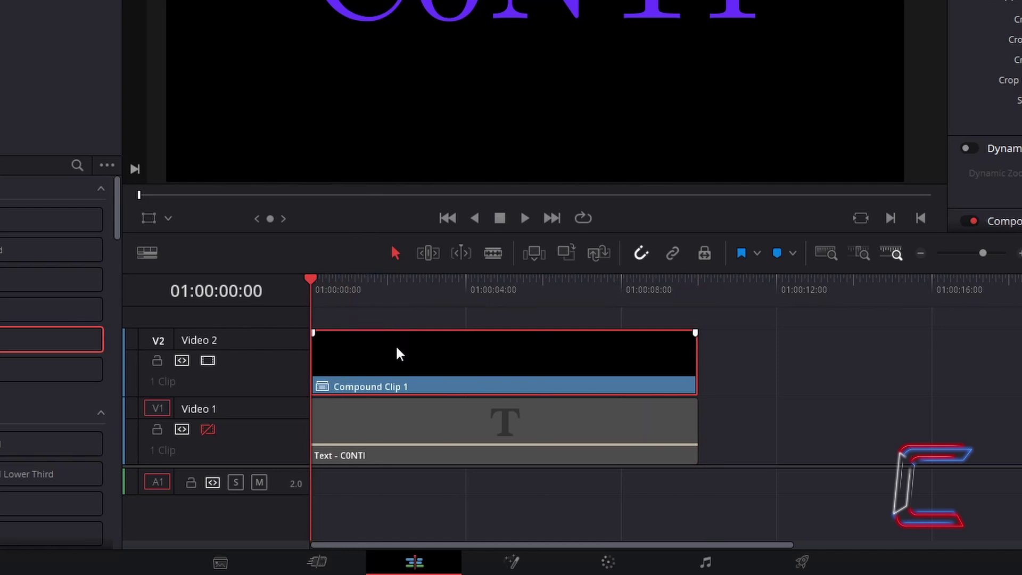
pyautogui.click(148, 219)
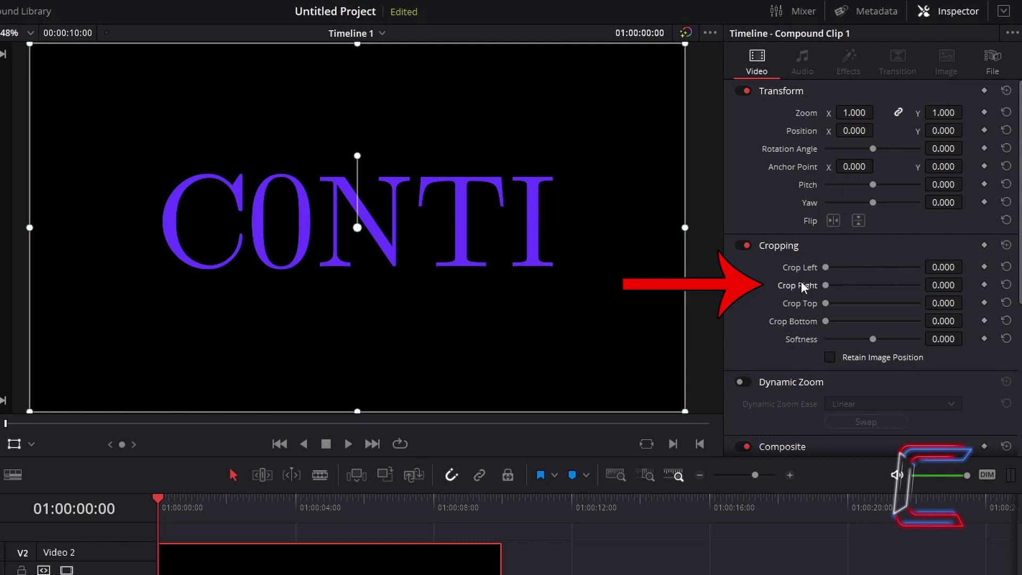
pyautogui.moveTo(826, 285); pyautogui.dragTo(969, 307)
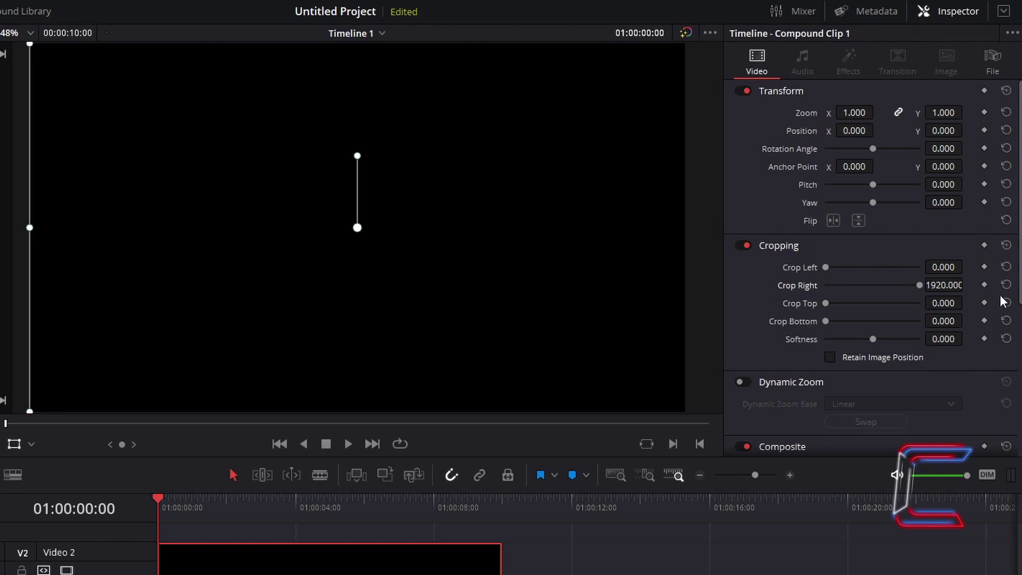
pyautogui.click(984, 266)
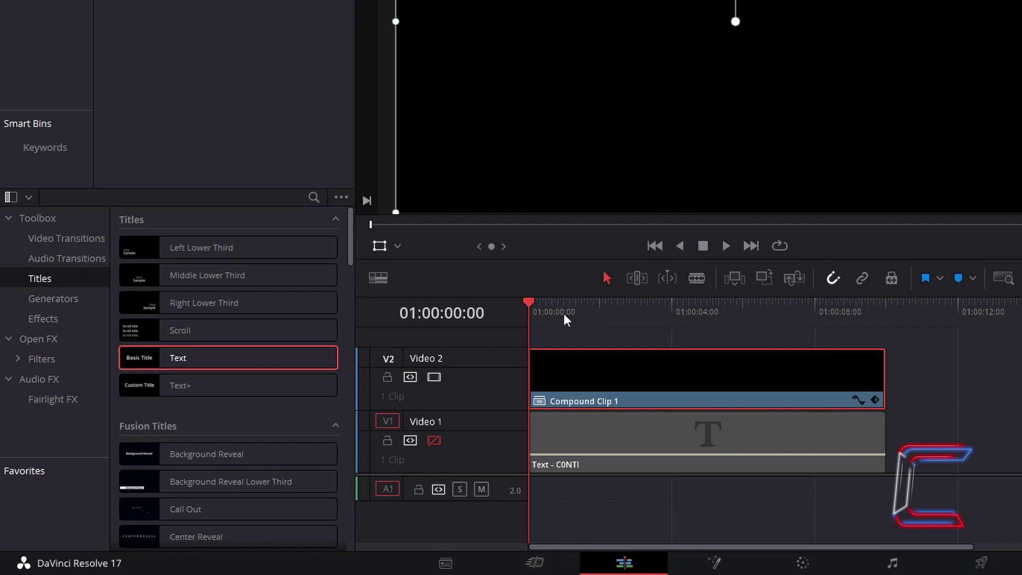
# Step: At 01:00:05:00, keyframe the compound clip's Crop Right at 0 and add a Crop Left keyframe at 0
pyautogui.moveTo(528, 301); pyautogui.dragTo(707, 298)
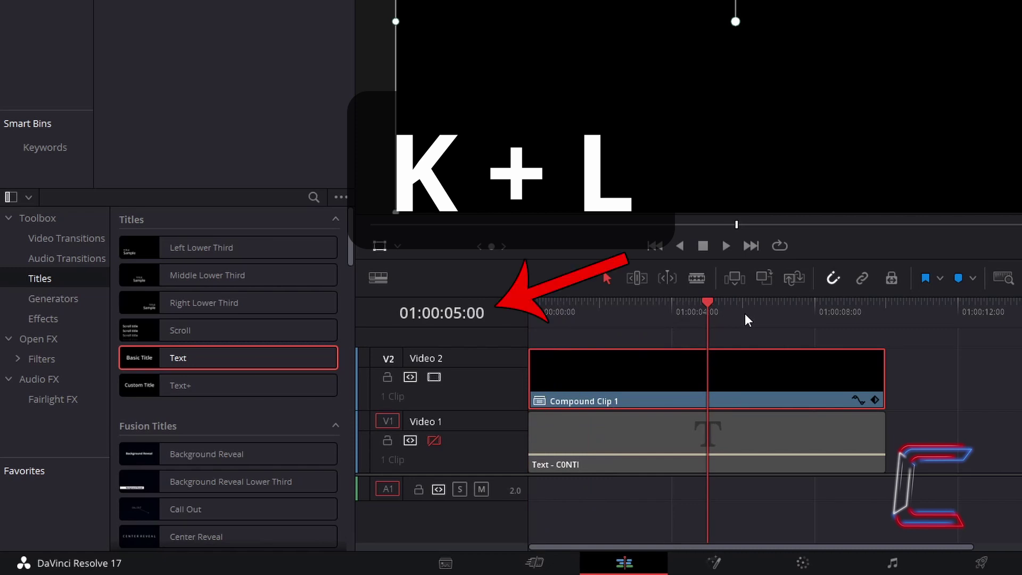
pyautogui.hotkey('k', 'l')
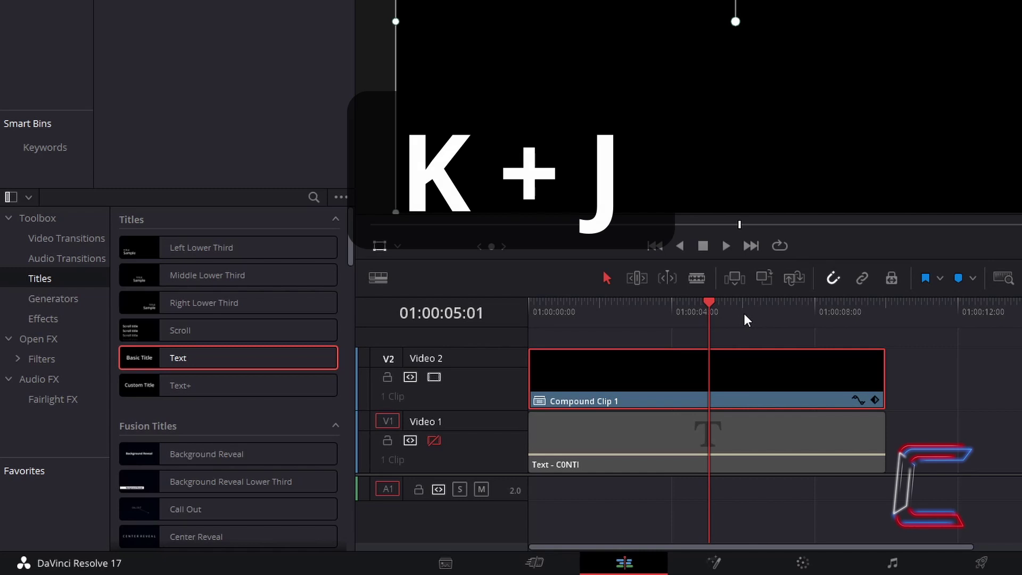
pyautogui.hotkey('k', 'j')
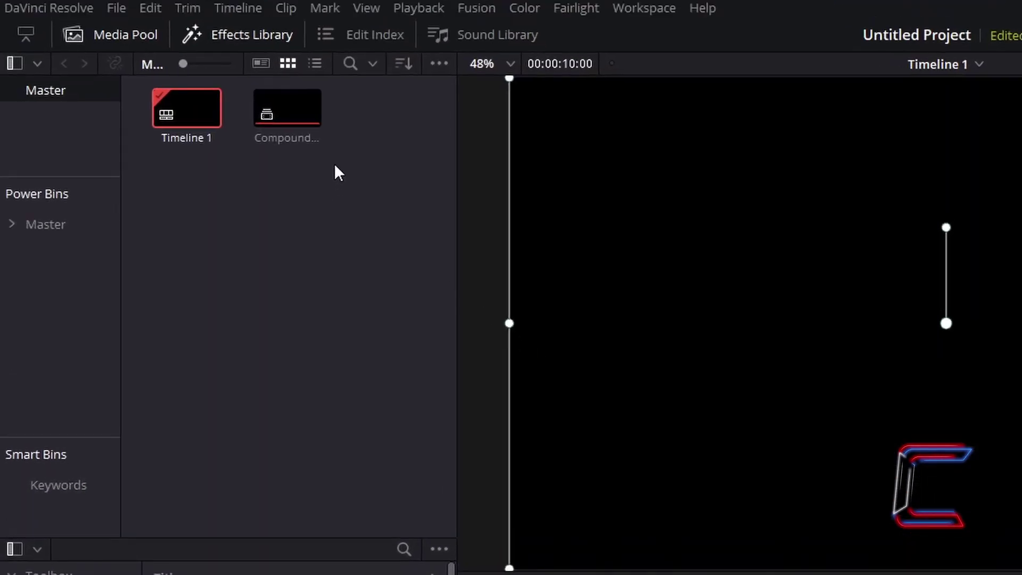
pyautogui.click(308, 116)
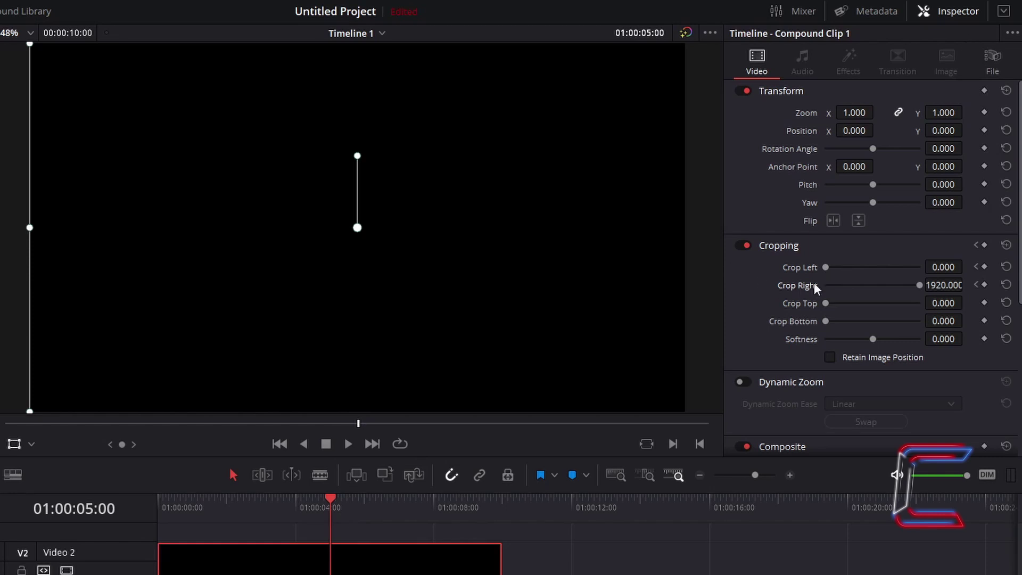
pyautogui.moveTo(919, 288); pyautogui.dragTo(784, 300)
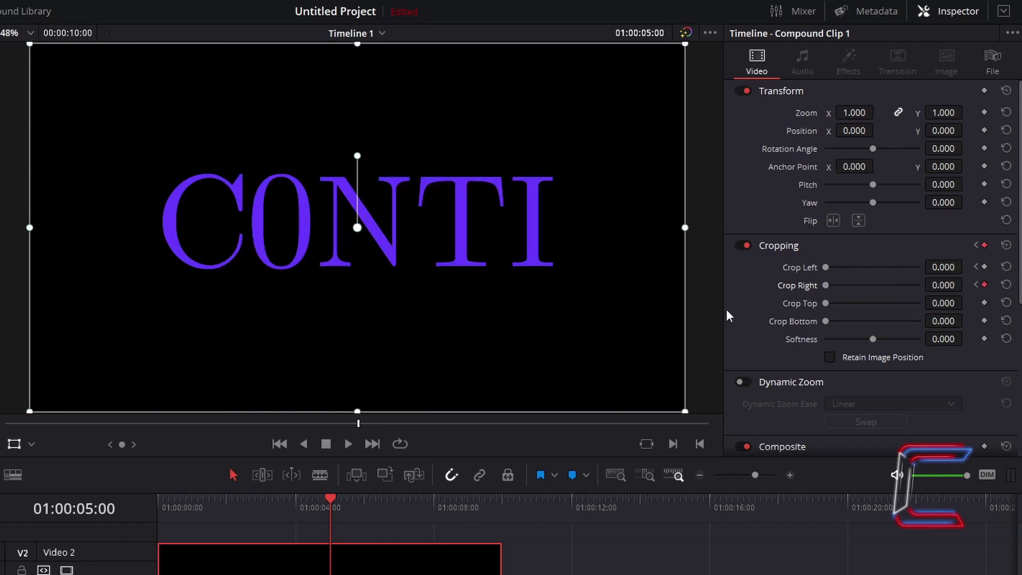
pyautogui.click(984, 267)
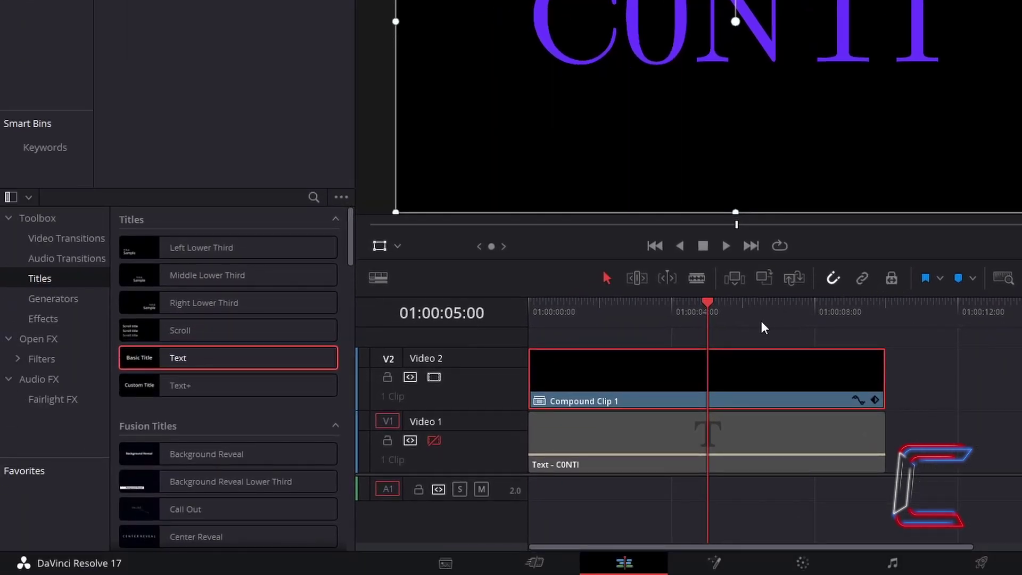
# Step: Keyframe the compound clip's Crop Left at its maximum at 01:00:10:00, and set the crop Softness to 100
pyautogui.moveTo(707, 305); pyautogui.dragTo(892, 288)
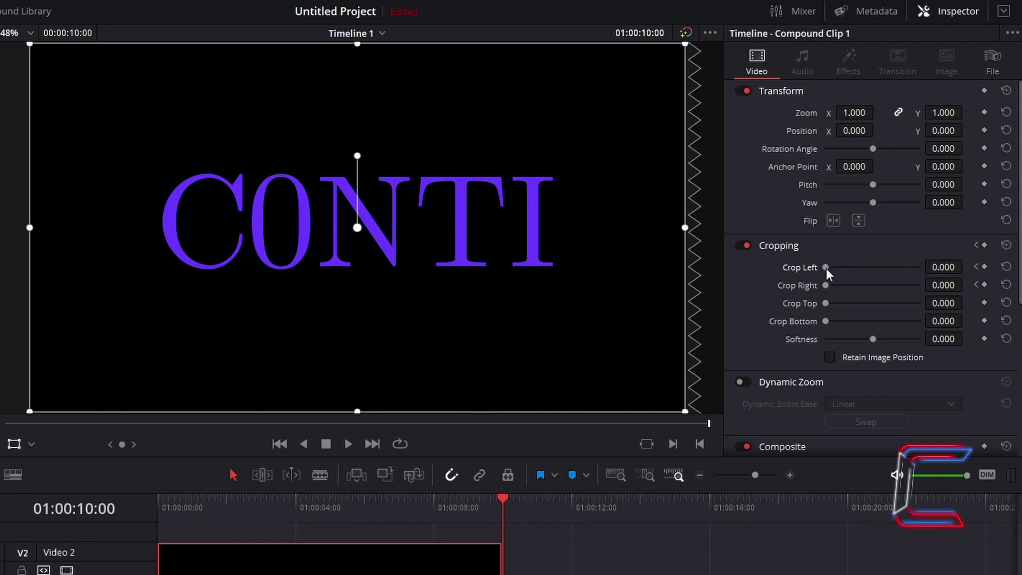
pyautogui.moveTo(826, 267); pyautogui.dragTo(974, 276)
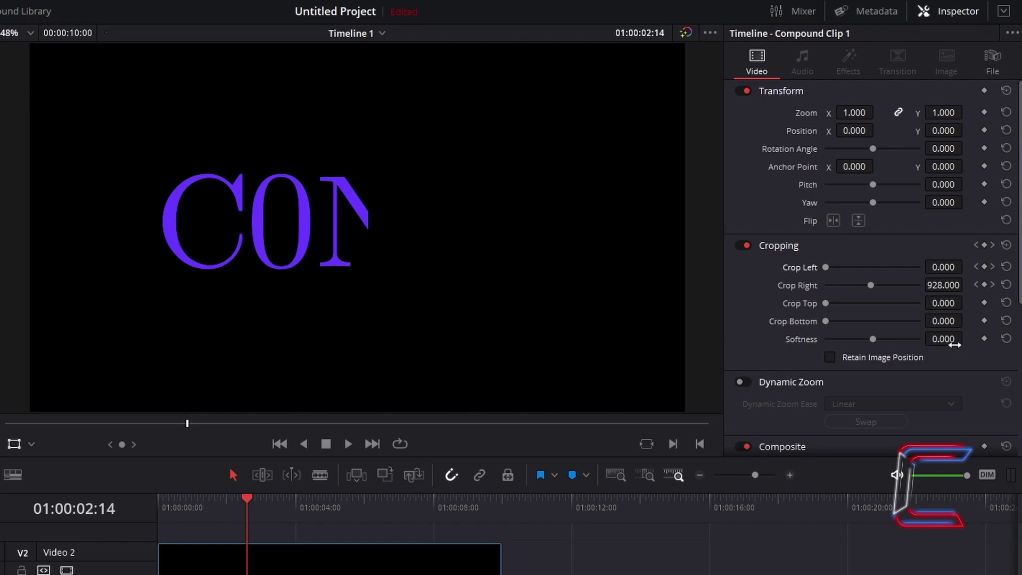
pyautogui.click(956, 339)
pyautogui.write('100')
pyautogui.press('Return')
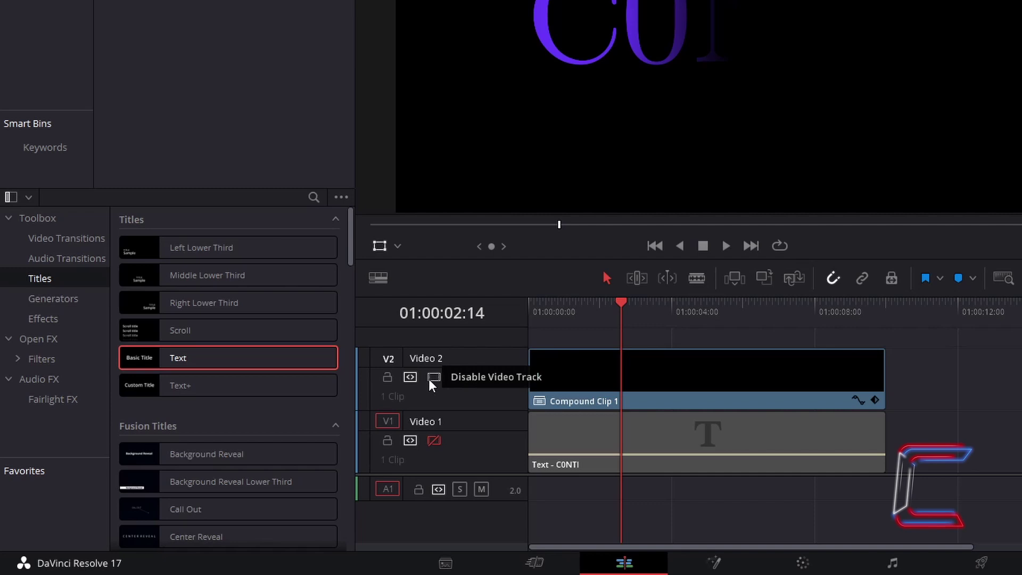
# Step: Disable the Video 2 track
pyautogui.click(433, 377)
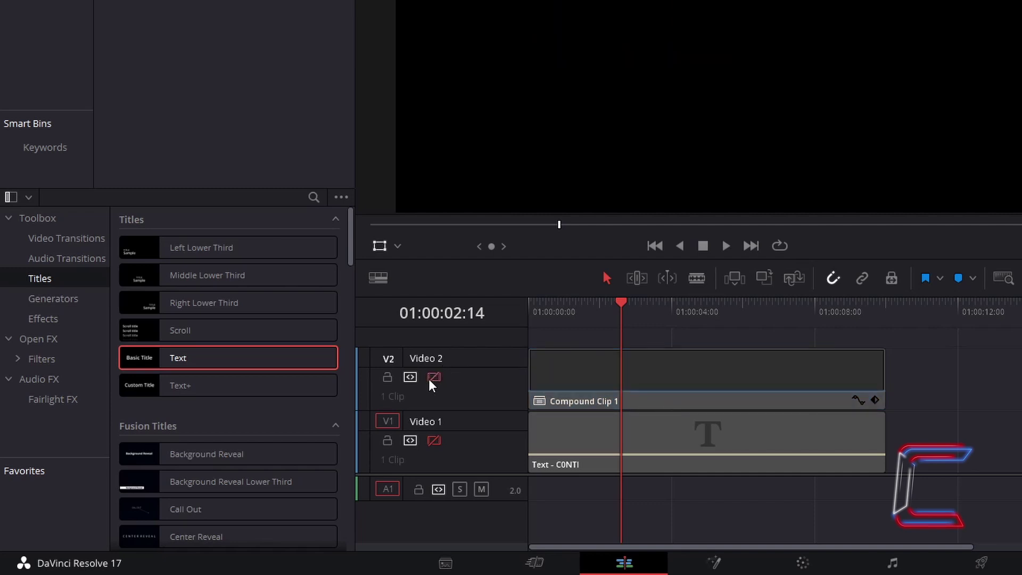
# Step: Enable the Video 1 track, convert its C0NTI text clip into a compound clip, and move the playhead to 01:00:00:00
pyautogui.click(432, 444)
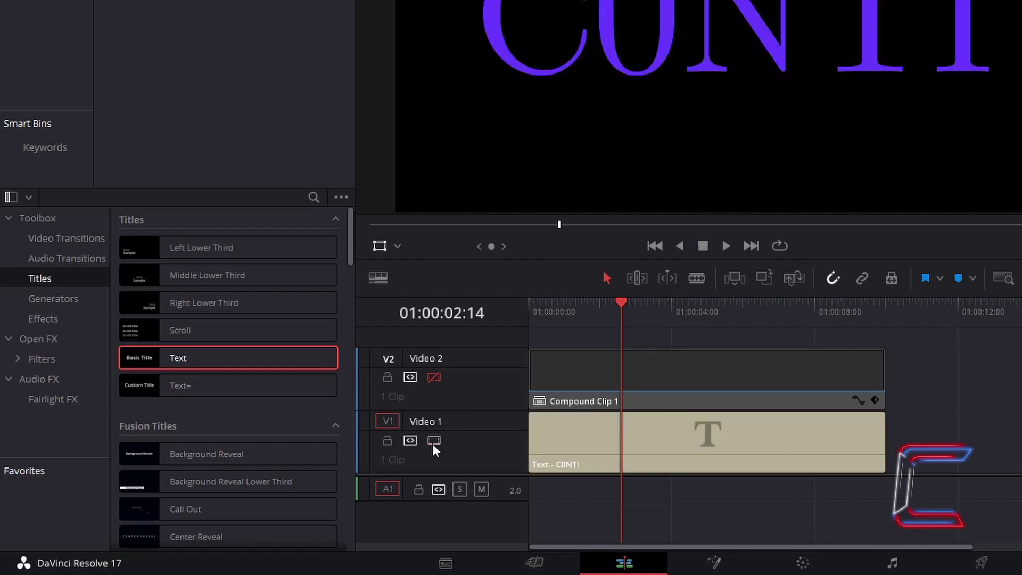
pyautogui.rightClick(566, 439)
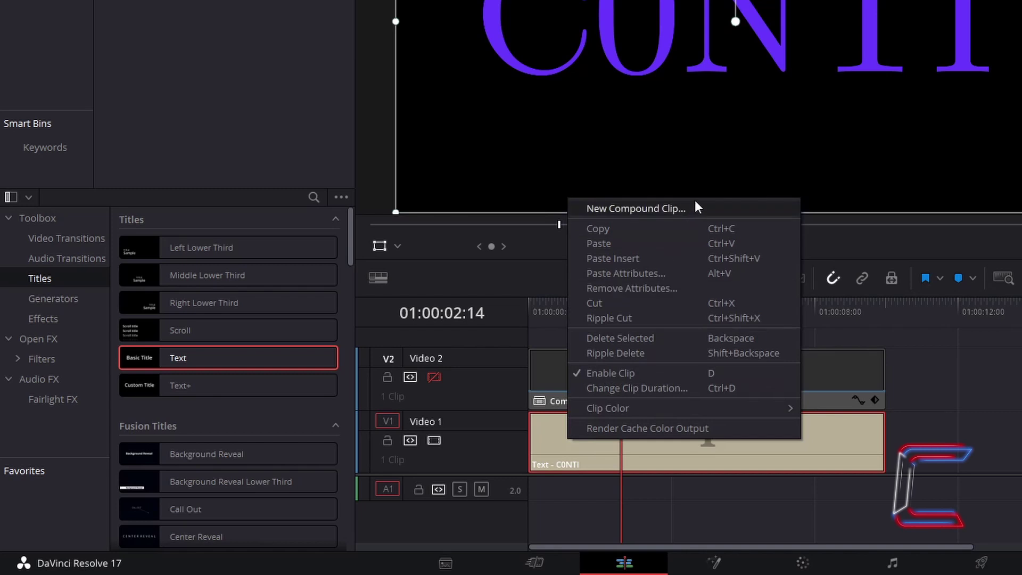
pyautogui.click(704, 211)
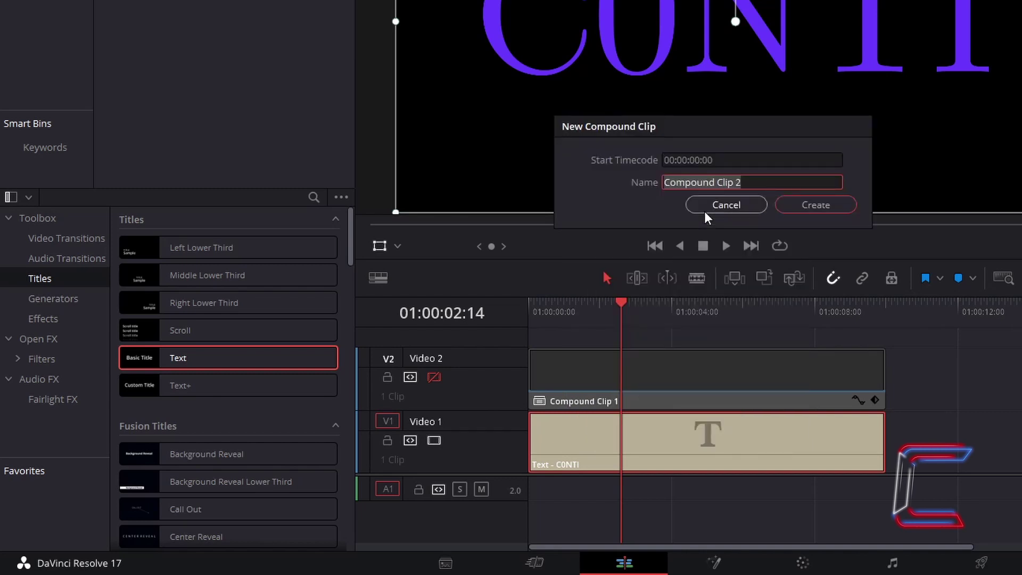
pyautogui.click(834, 205)
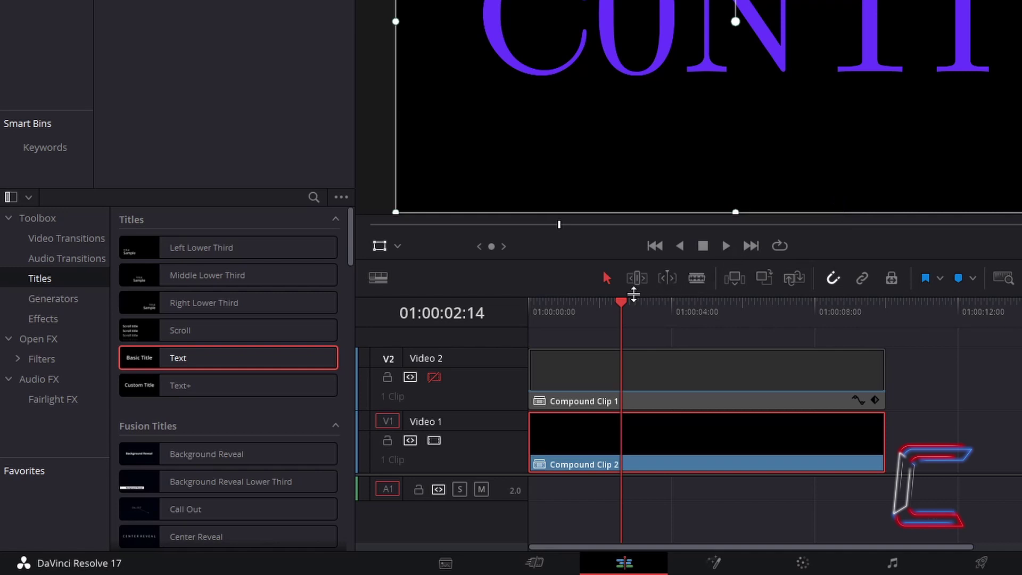
pyautogui.moveTo(620, 301); pyautogui.dragTo(509, 308)
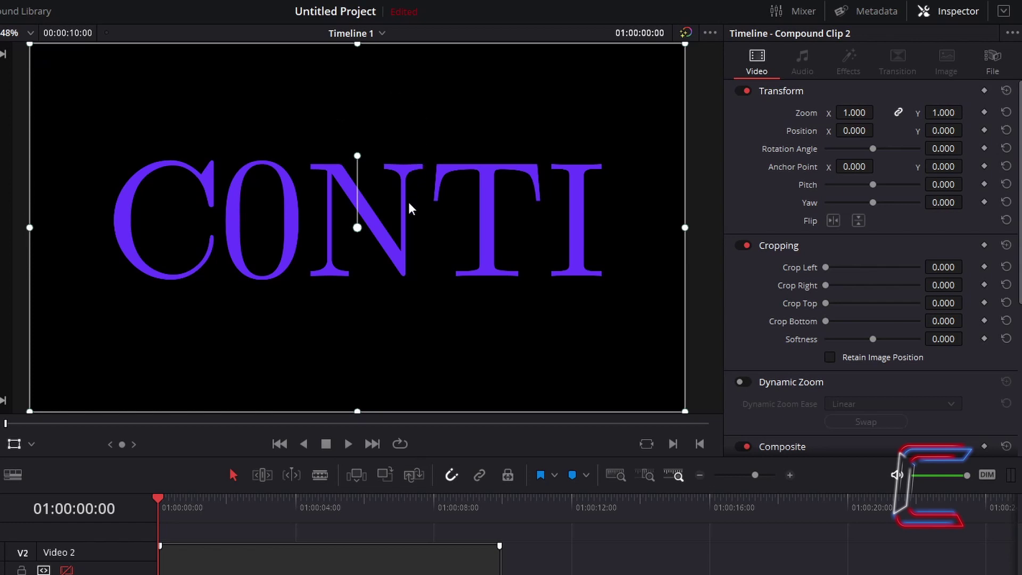
pyautogui.moveTo(824, 269); pyautogui.dragTo(881, 268)
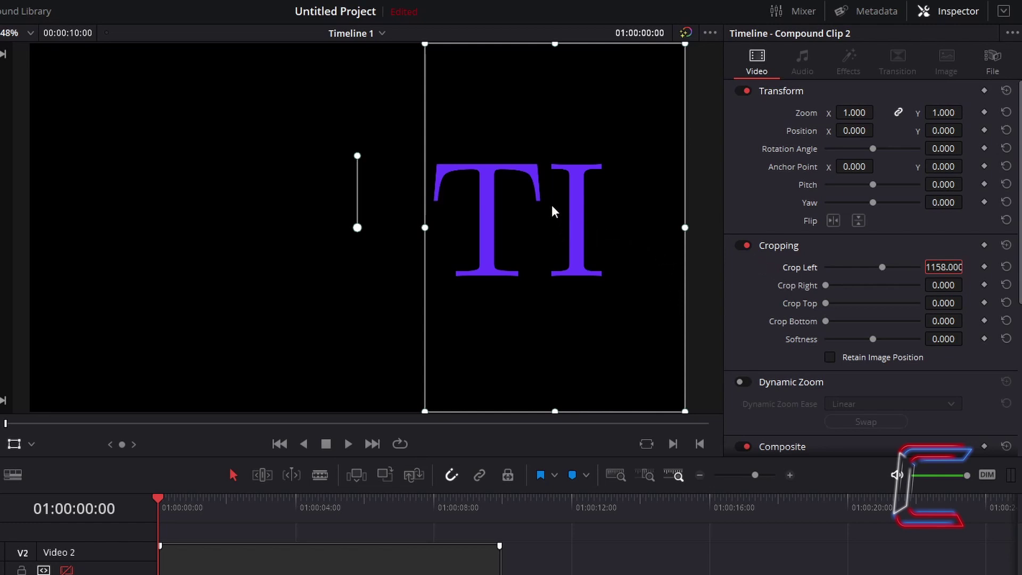
pyautogui.moveTo(825, 285); pyautogui.dragTo(844, 285)
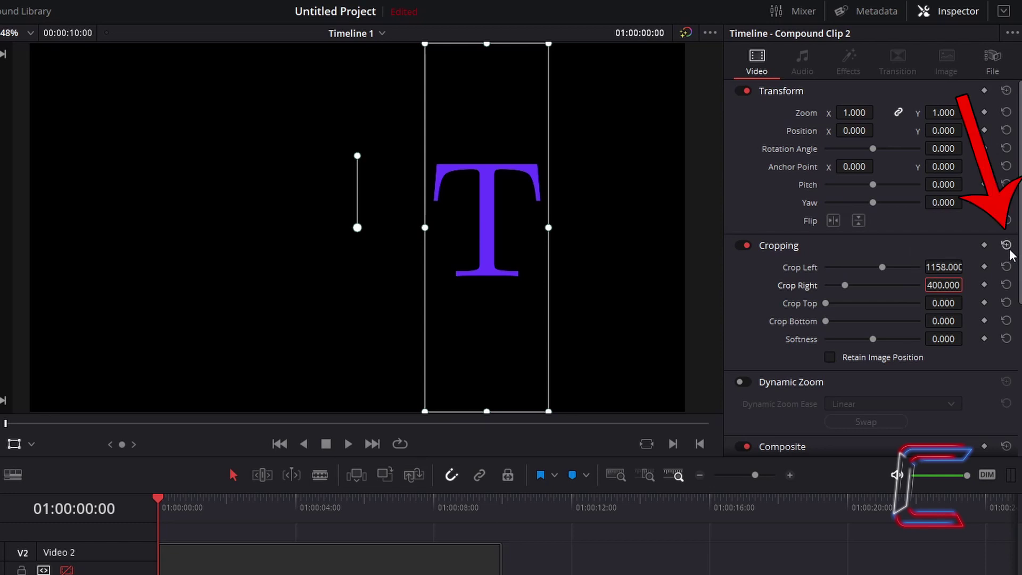
pyautogui.click(1006, 244)
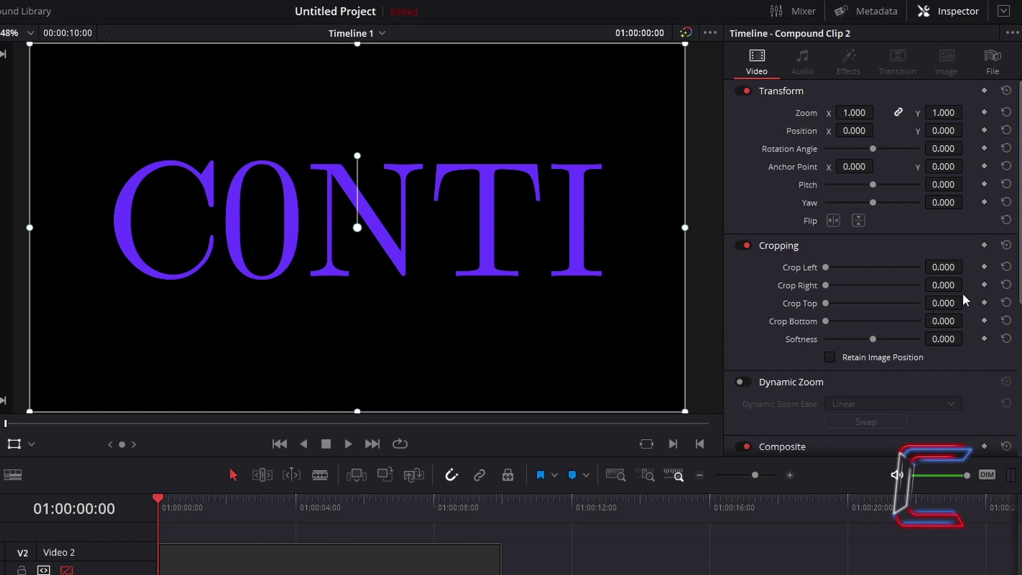
# Step: At 01:00:00:00, set Compound Clip 2's Crop Right to 1558 and keyframe both Crop Left and Crop Right
pyautogui.click(945, 284)
pyautogui.write('1558')
pyautogui.press('Return')
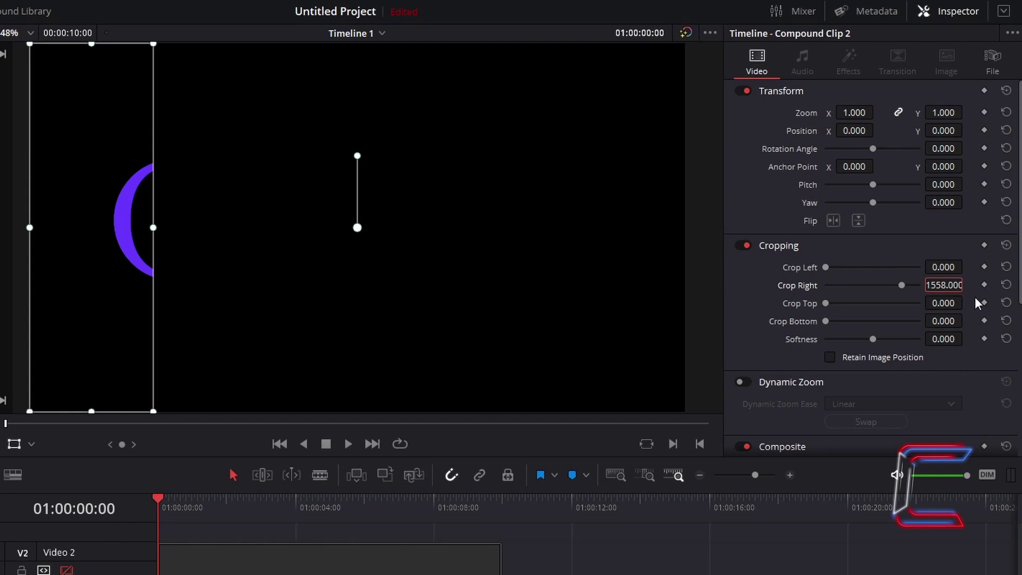
pyautogui.click(984, 267)
pyautogui.click(985, 285)
# Step: Set the crop Softness of Compound Clip 2 to -20
pyautogui.click(953, 340)
pyautogui.press('BackSpace')
pyautogui.write('-20')
pyautogui.press('Return')
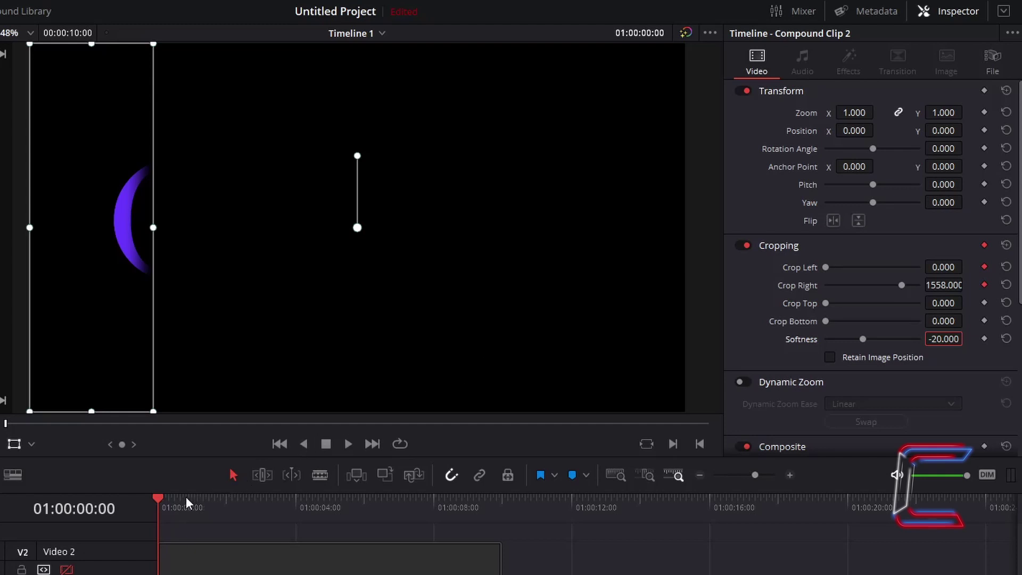
# Step: At 01:00:10:00, keyframe Compound Clip 2's Crop Left at 1558 and Crop Right at 0
pyautogui.moveTo(158, 507); pyautogui.dragTo(502, 510)
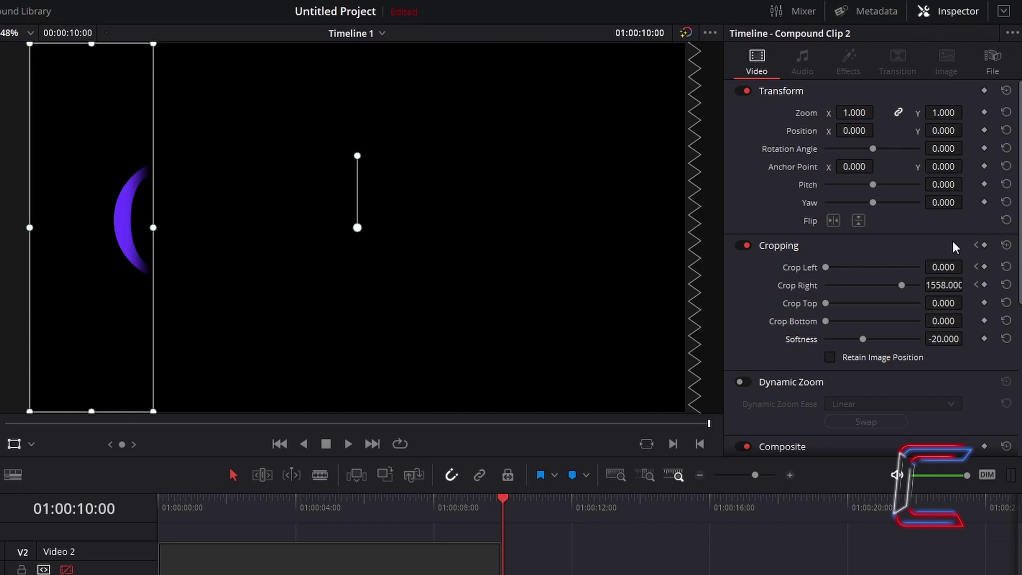
pyautogui.click(944, 265)
pyautogui.write('1558')
pyautogui.press('Return')
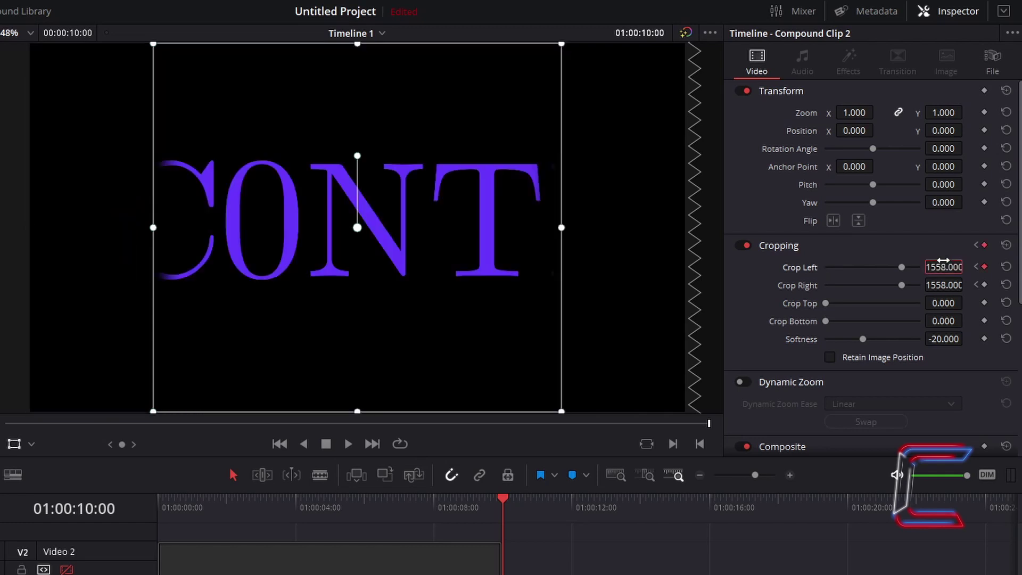
pyautogui.click(943, 285)
pyautogui.write('0')
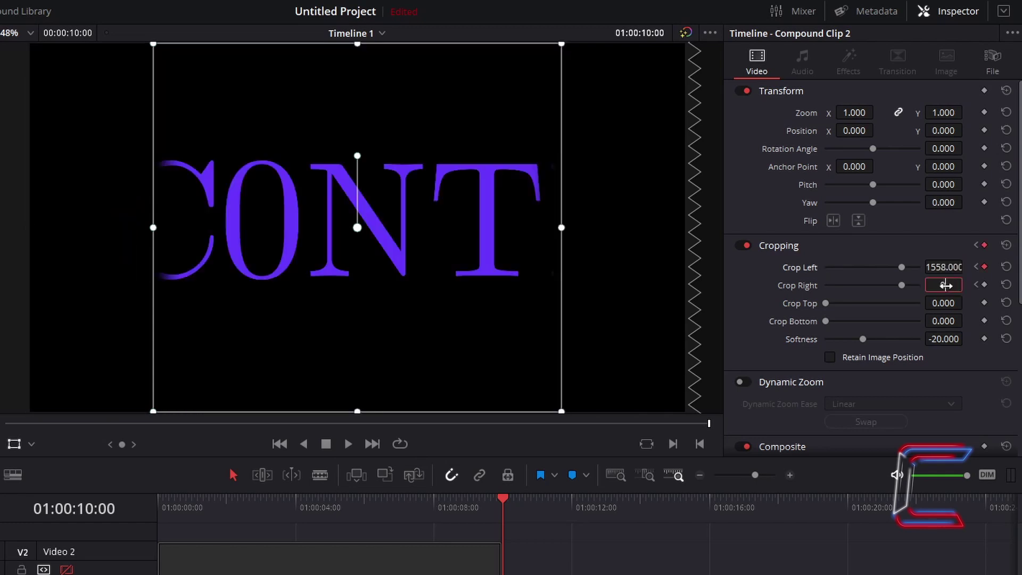
pyautogui.press('Return')
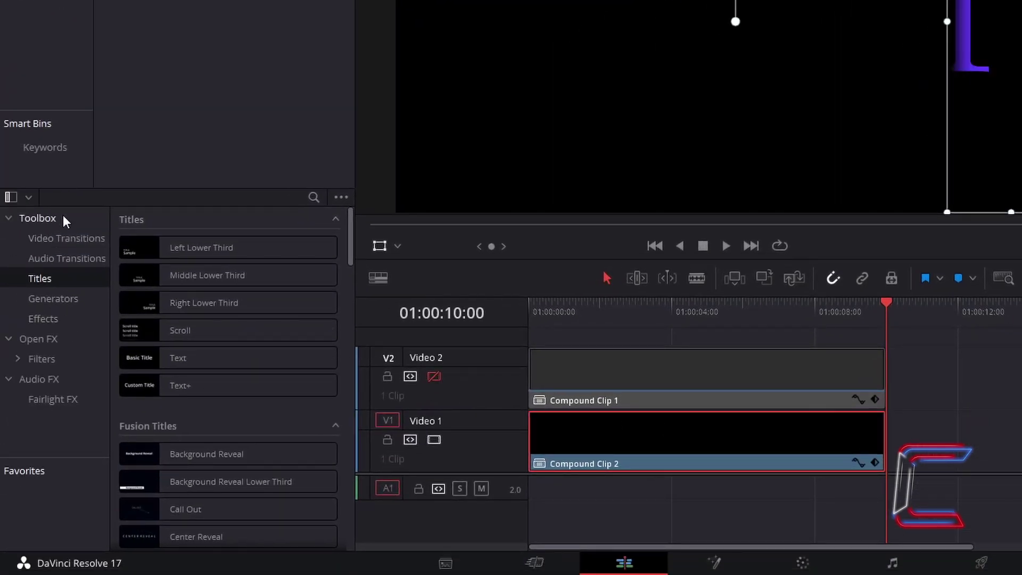
# Step: Apply the Resolve FX Warp Ripples effect to Compound Clip 2 on Video 1
pyautogui.click(72, 337)
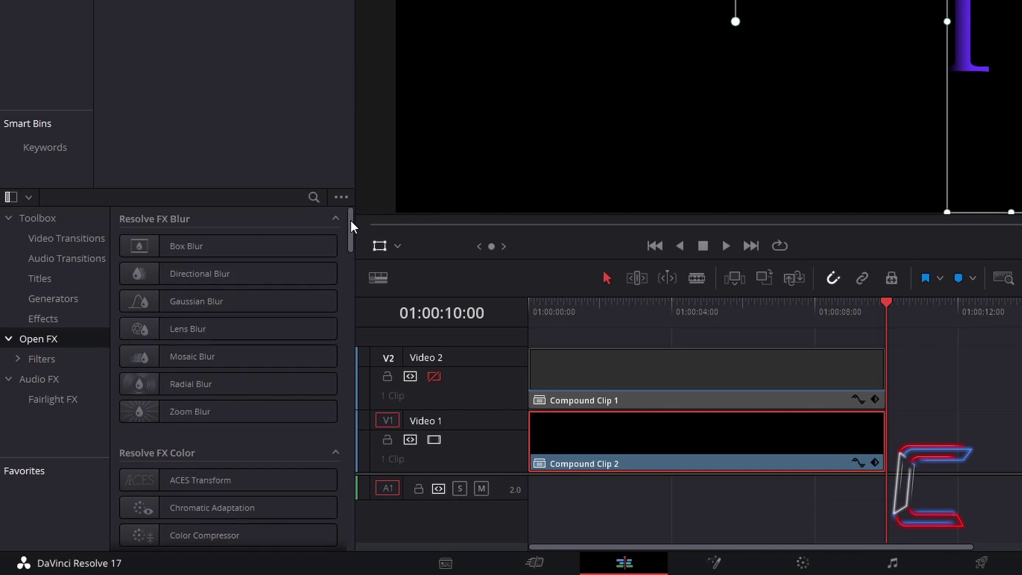
pyautogui.moveTo(348, 219); pyautogui.dragTo(347, 551)
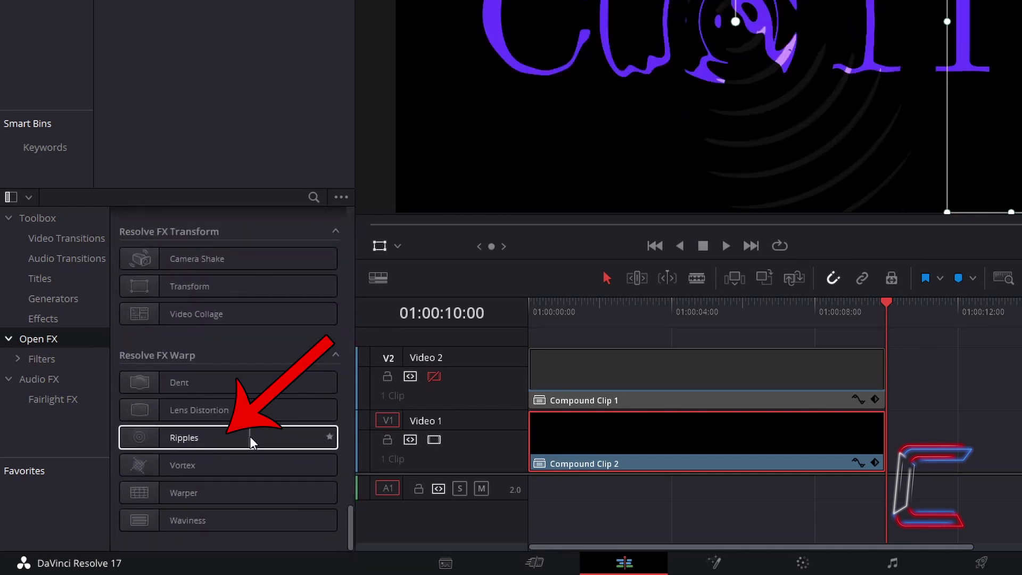
pyautogui.moveTo(250, 435); pyautogui.dragTo(595, 440)
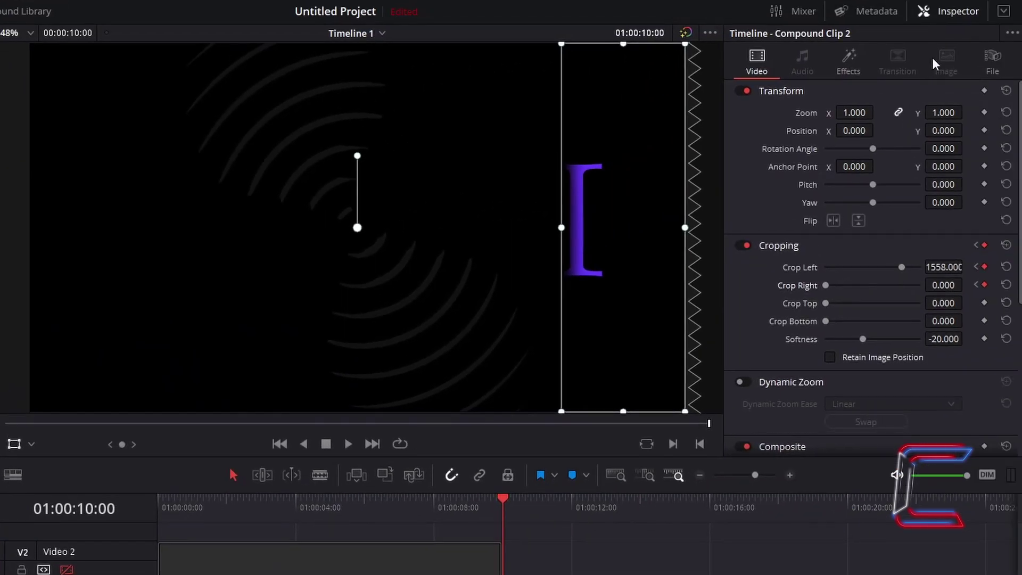
# Step: Raise the Ripples effect's Shine Strength to 0.543 and enable its animation with a Speed of 0.05
pyautogui.click(867, 63)
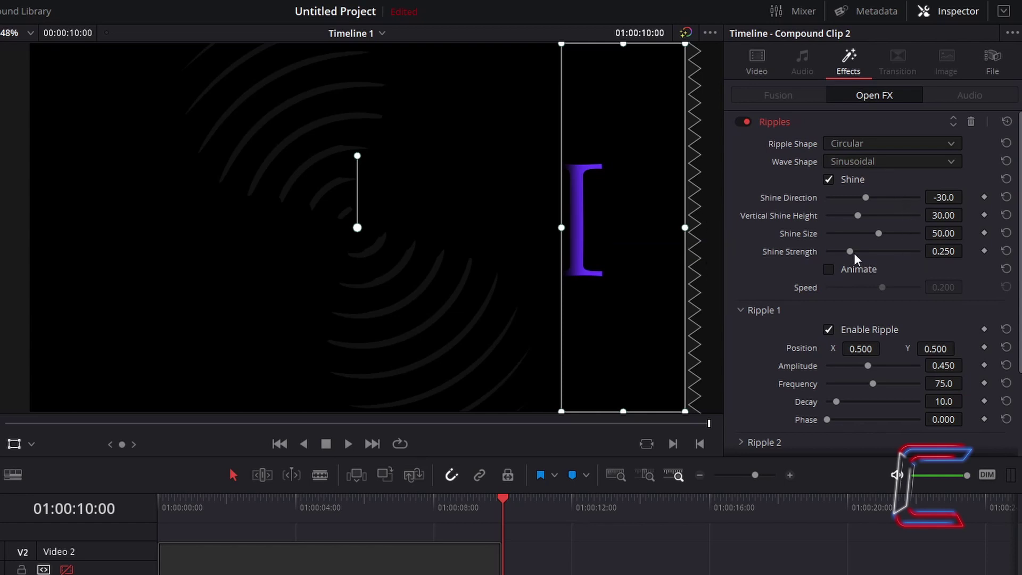
pyautogui.moveTo(850, 252); pyautogui.dragTo(885, 282)
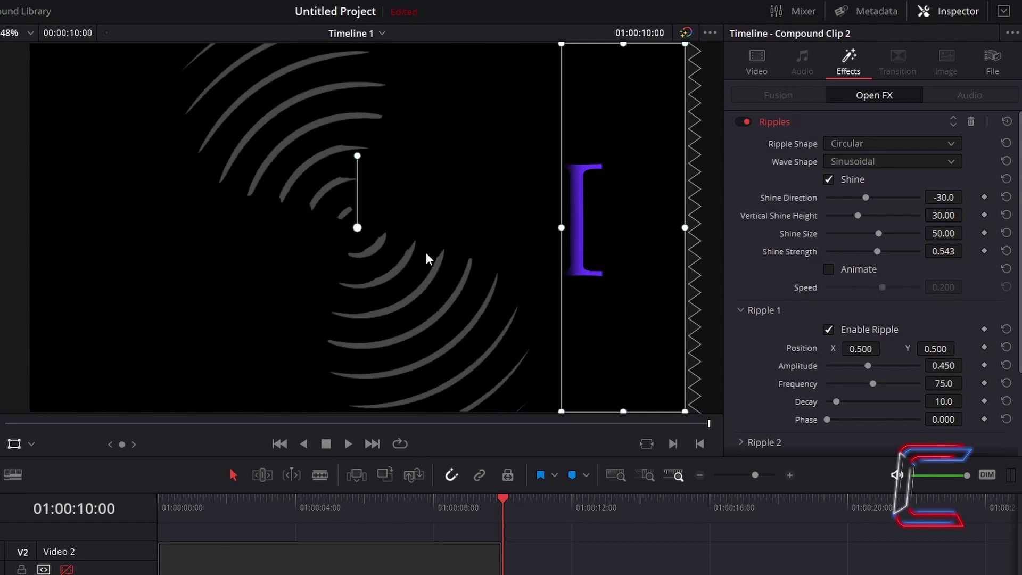
pyautogui.click(829, 271)
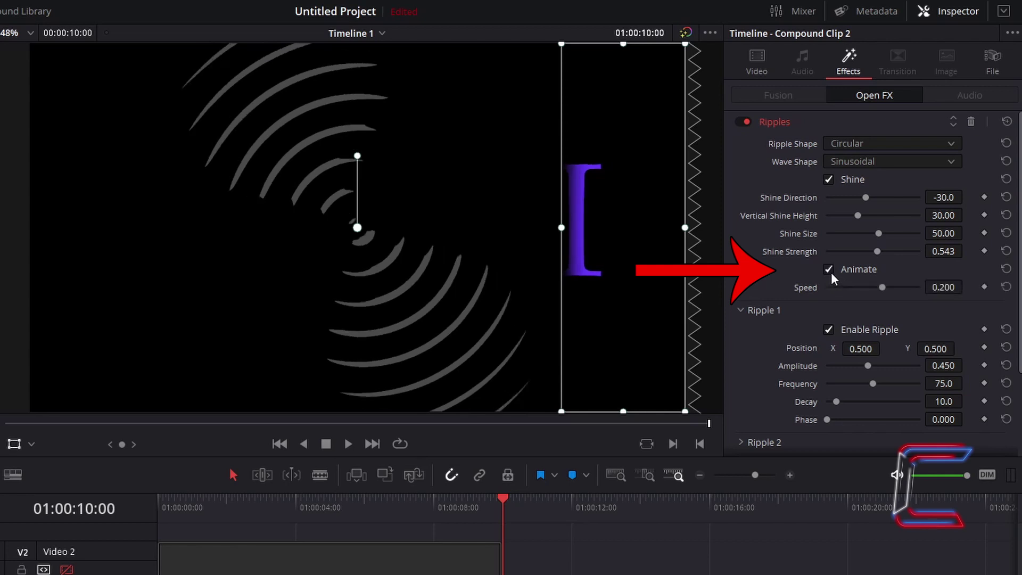
pyautogui.click(952, 288)
pyautogui.write('0.05')
pyautogui.press('Return')
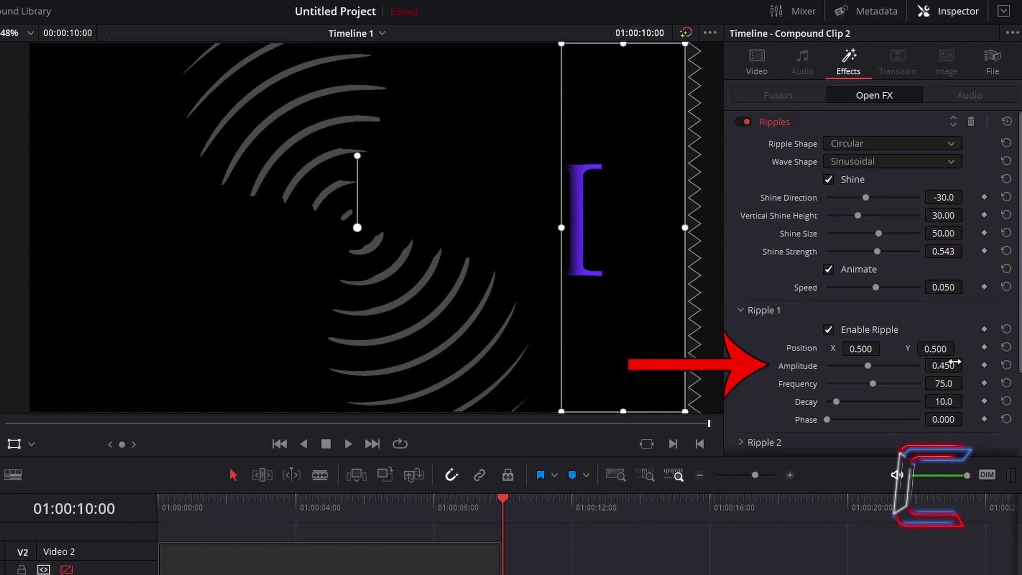
# Step: Set Ripple 1's Amplitude to 0.18 and its Frequency to 80
pyautogui.doubleClick(952, 364)
pyautogui.write('0.18')
pyautogui.press('Return')
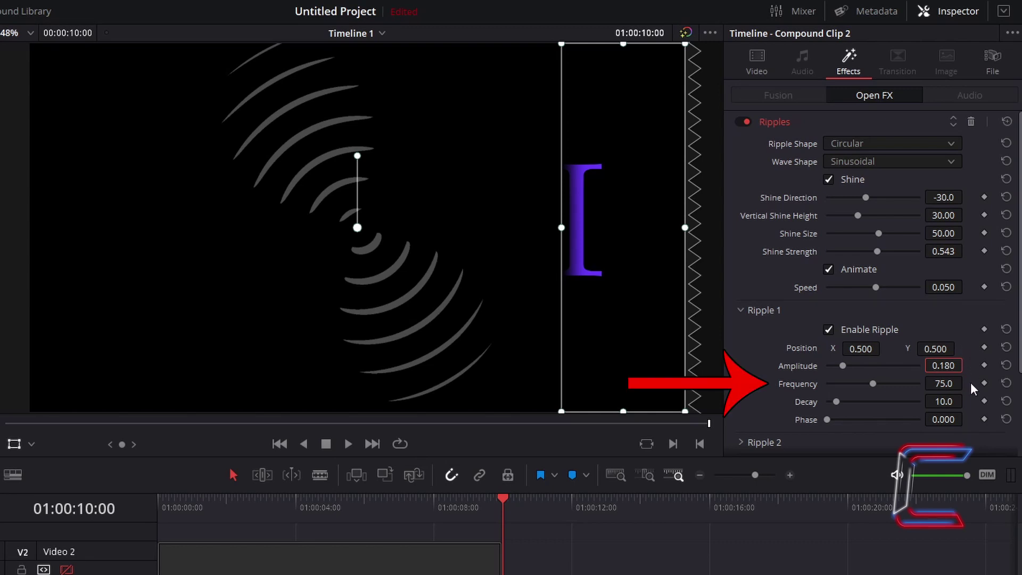
pyautogui.click(948, 383)
pyautogui.write('80')
pyautogui.press('Return')
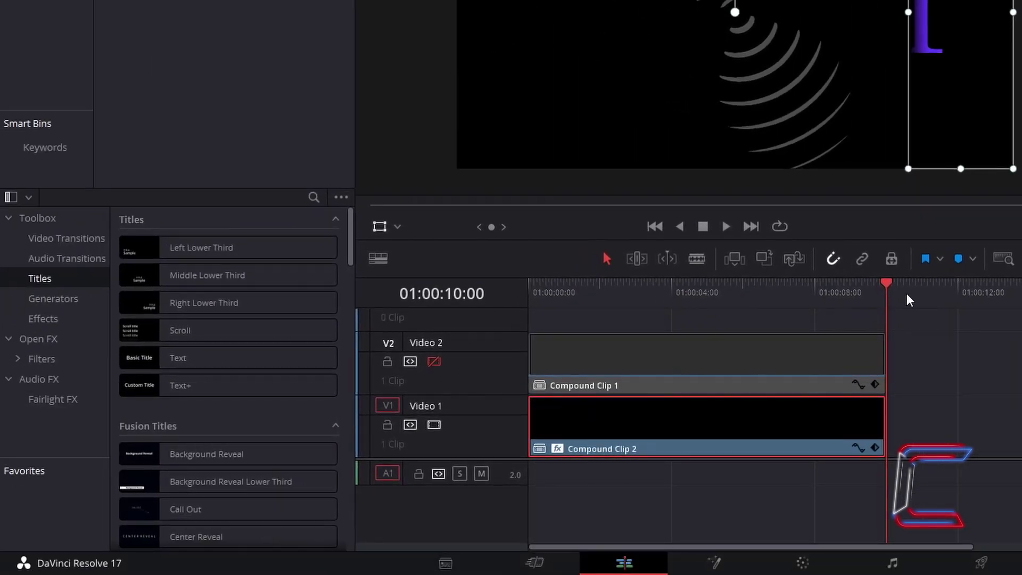
# Step: Keyframe Ripple 1's Position X at 0.100 at 01:00:00:00 and 0.900 at 01:00:10:00
pyautogui.moveTo(886, 283); pyautogui.dragTo(527, 274)
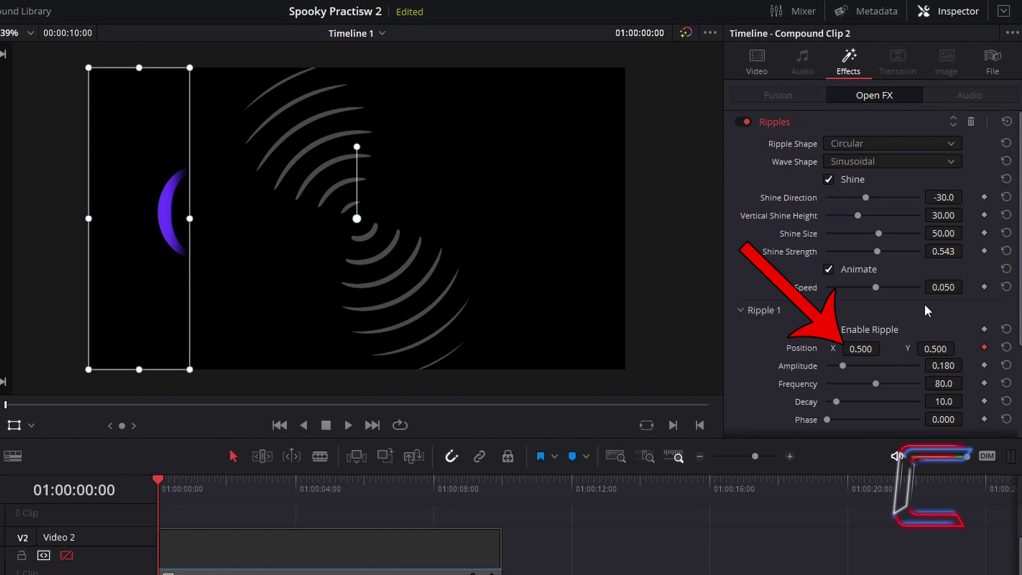
pyautogui.moveTo(860, 349)
pyautogui.mouseDown()
pyautogui.moveTo(798, 349)
pyautogui.moveTo(874, 333)
pyautogui.mouseUp()
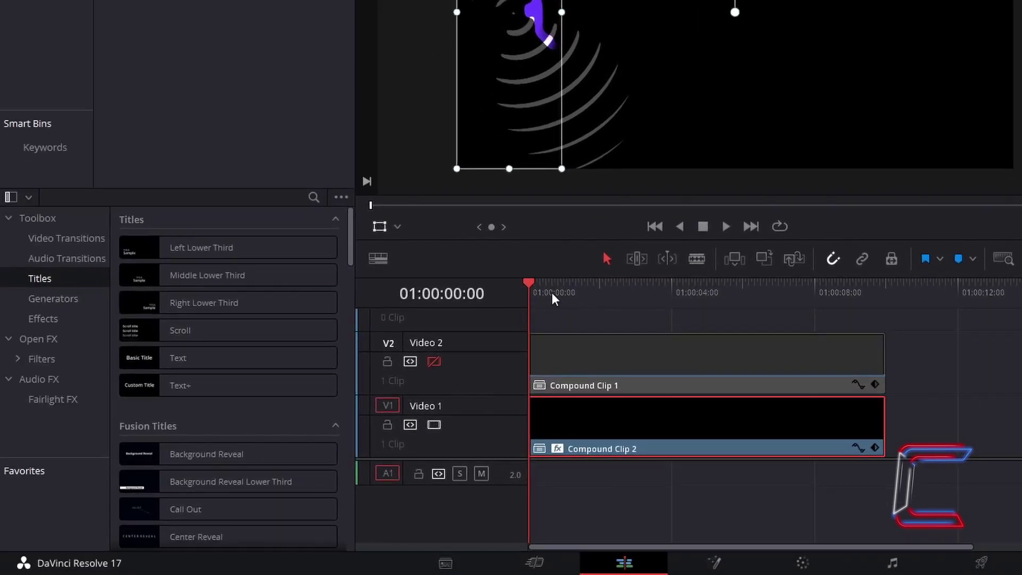
pyautogui.moveTo(534, 287); pyautogui.dragTo(886, 290)
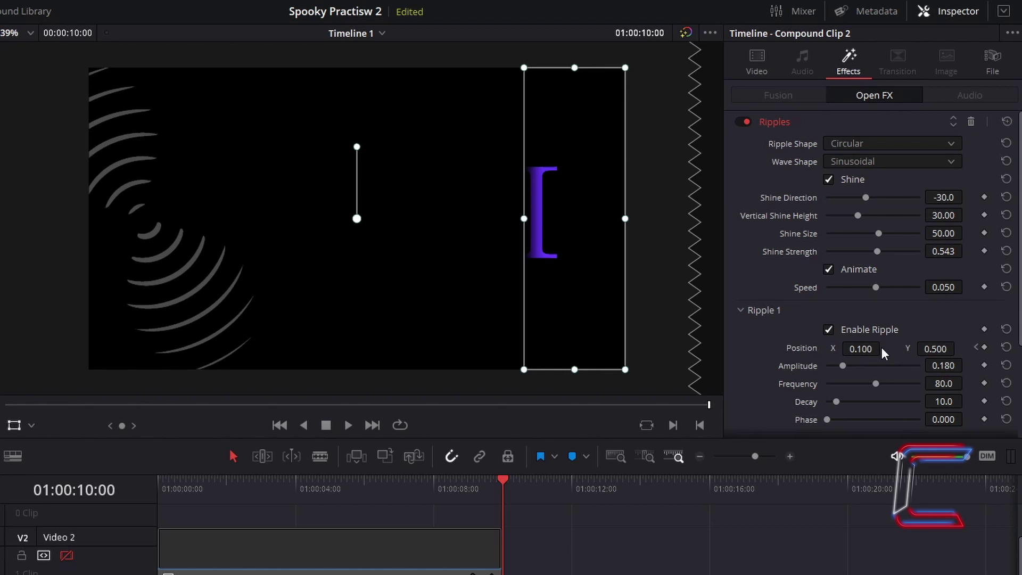
pyautogui.moveTo(881, 347); pyautogui.dragTo(886, 347)
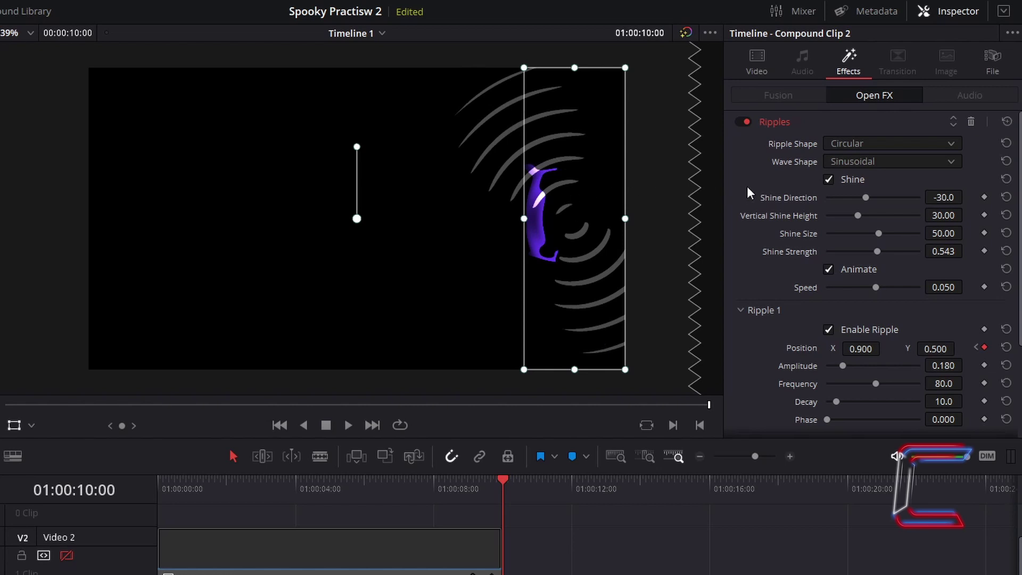
# Step: Turn off the Ripples effect's Shine and set Compound Clip 2's Opacity to 50
pyautogui.click(827, 179)
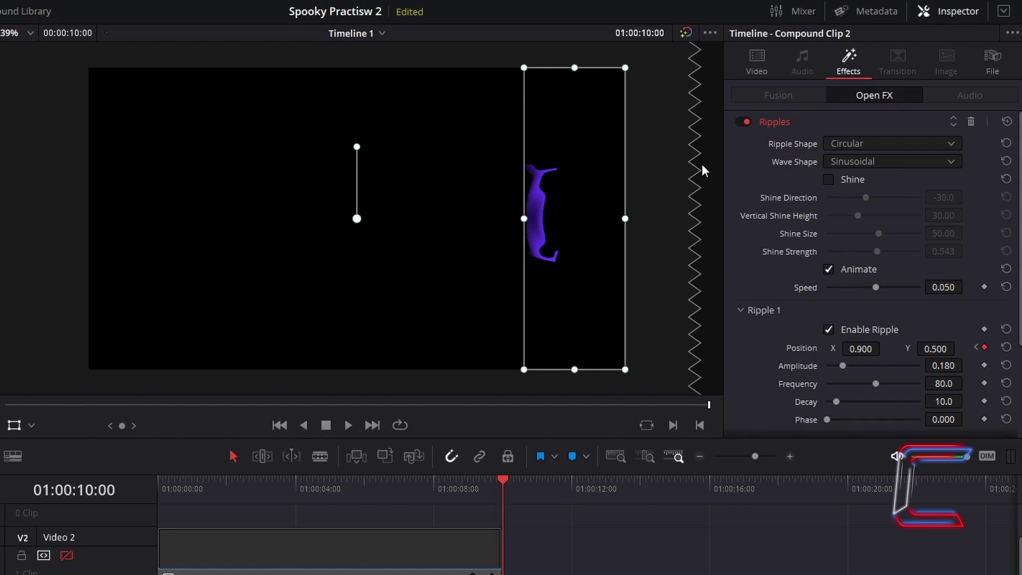
pyautogui.click(761, 72)
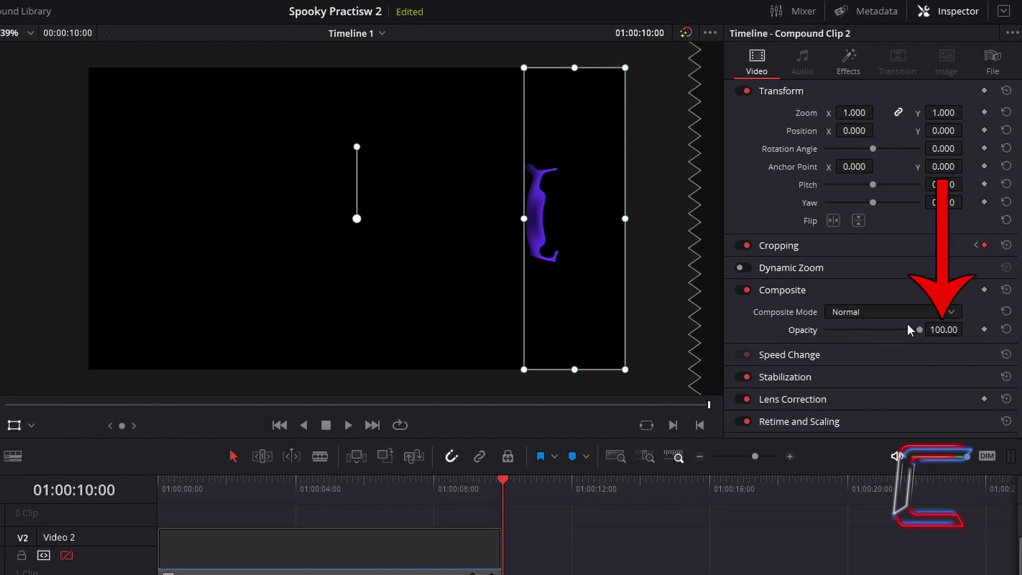
pyautogui.click(947, 331)
pyautogui.write('50')
pyautogui.press('Return')
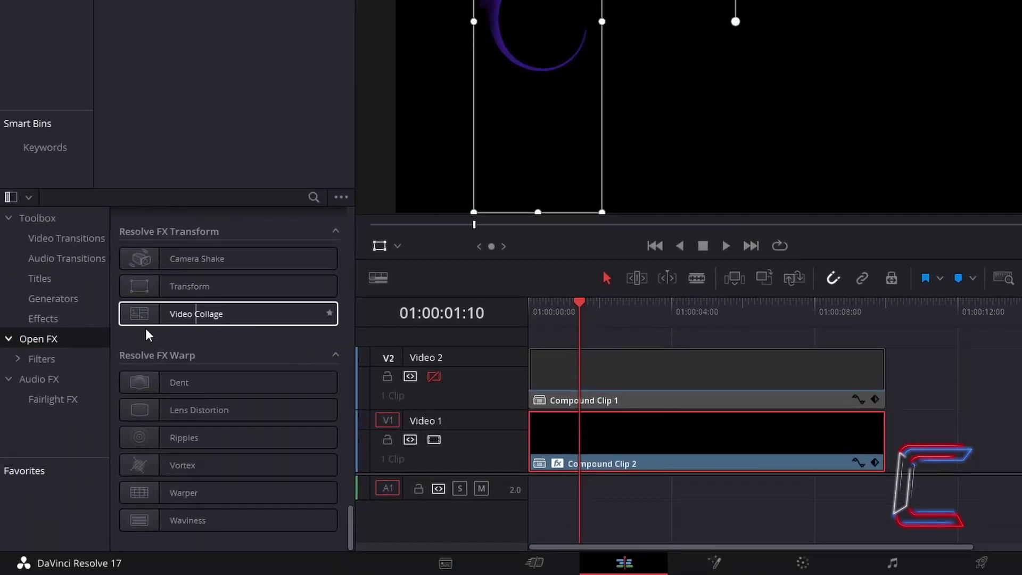
# Step: Add a Cross Dissolve to both the start and end of Compound Clip 2, and return the playhead to 01:00:00:00
pyautogui.click(88, 244)
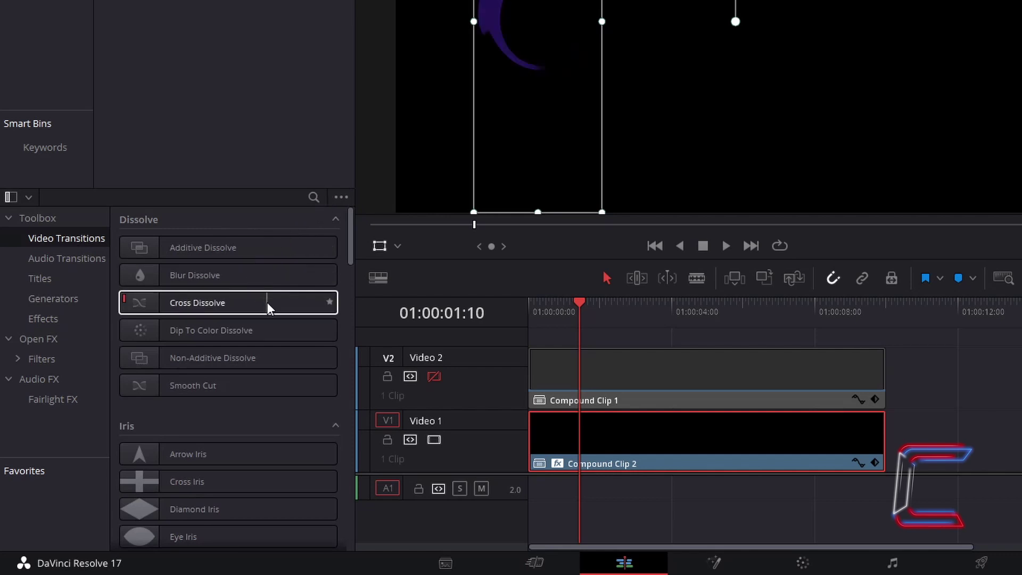
pyautogui.moveTo(268, 302); pyautogui.dragTo(559, 439)
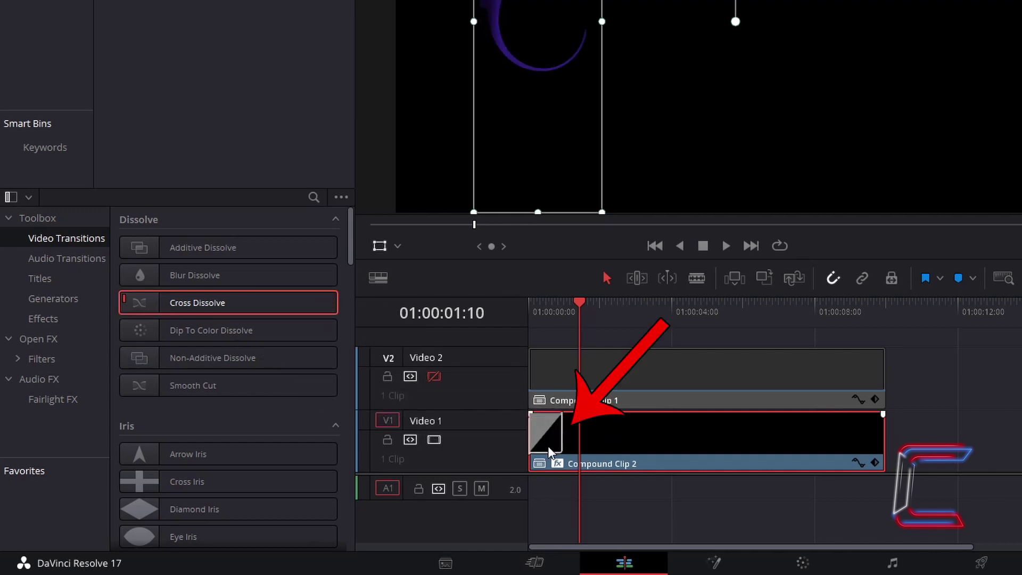
pyautogui.click(548, 447)
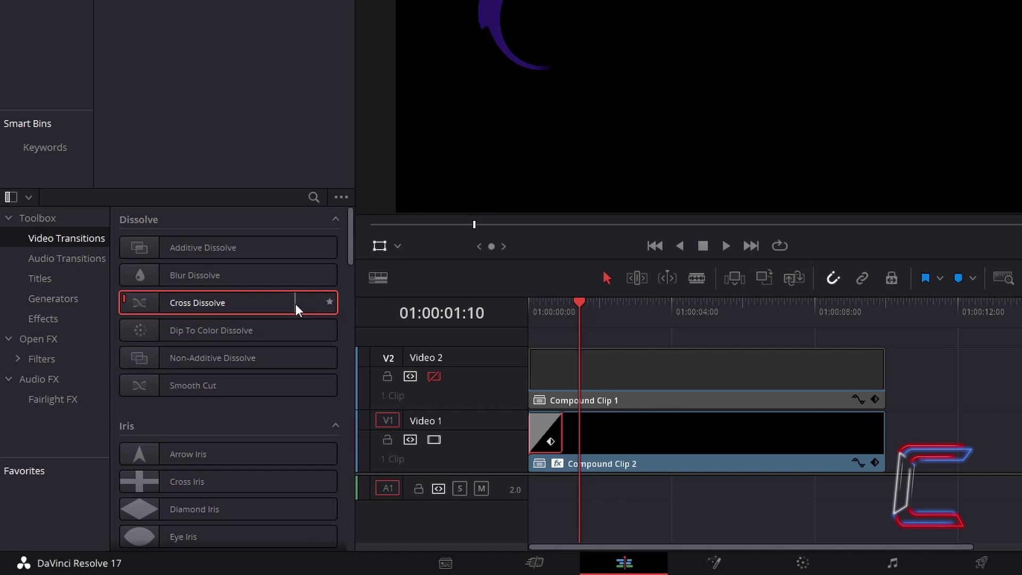
pyautogui.moveTo(295, 304); pyautogui.dragTo(877, 434)
pyautogui.press('Home')
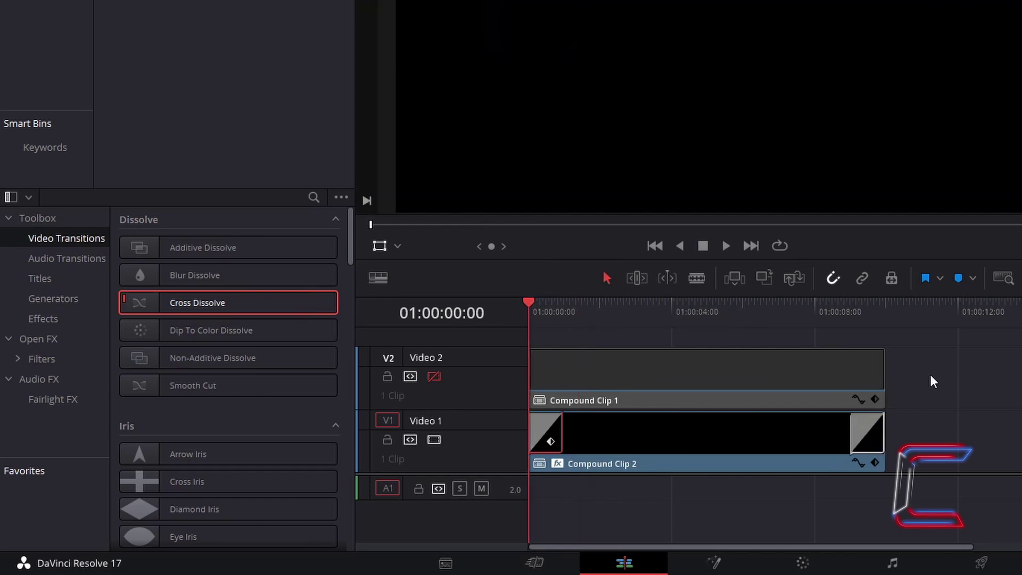
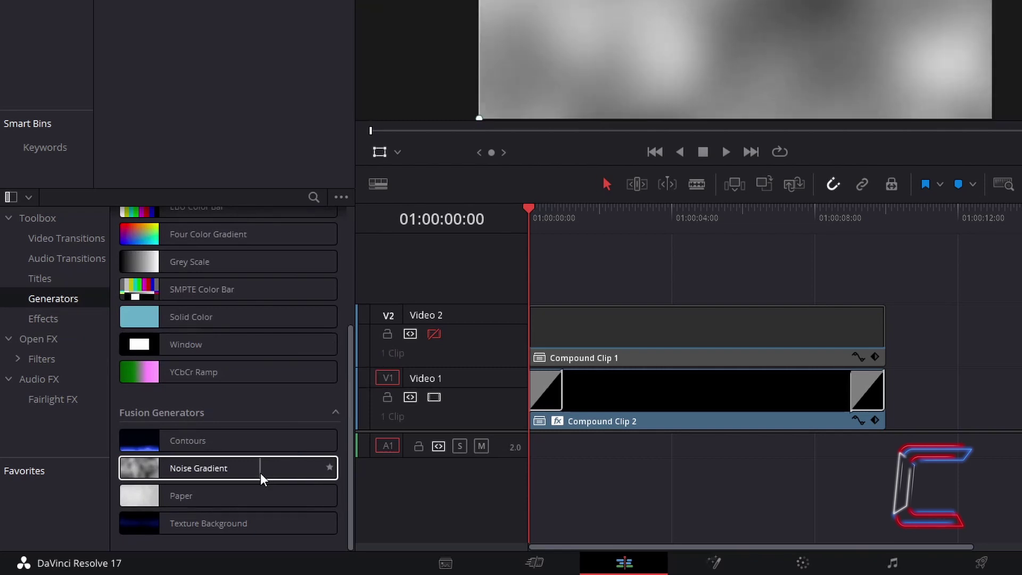
# Step: Place a Noise Gradient generator on a new Video 3 track from 01:00:00:00 and extend it to the end of the clips below
pyautogui.moveTo(260, 472); pyautogui.dragTo(535, 273)
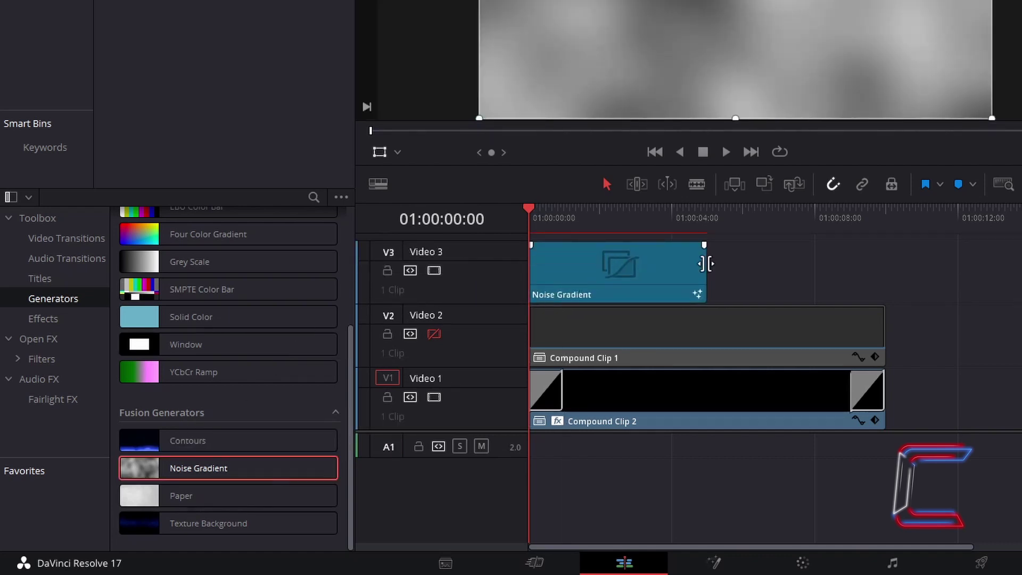
pyautogui.moveTo(705, 263); pyautogui.dragTo(877, 258)
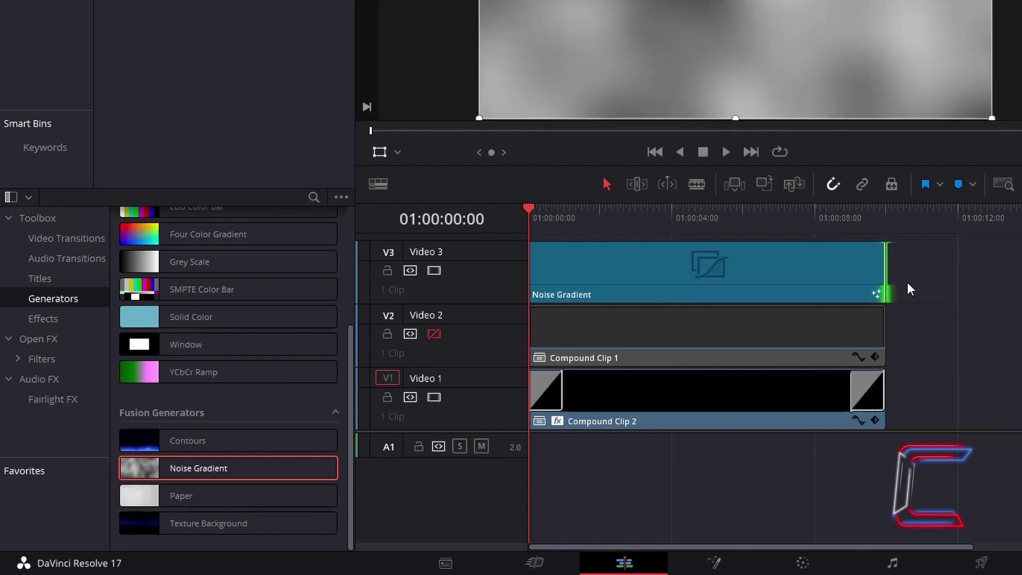
# Step: Set the Noise Gradient generator's Detail to 10
pyautogui.click(774, 279)
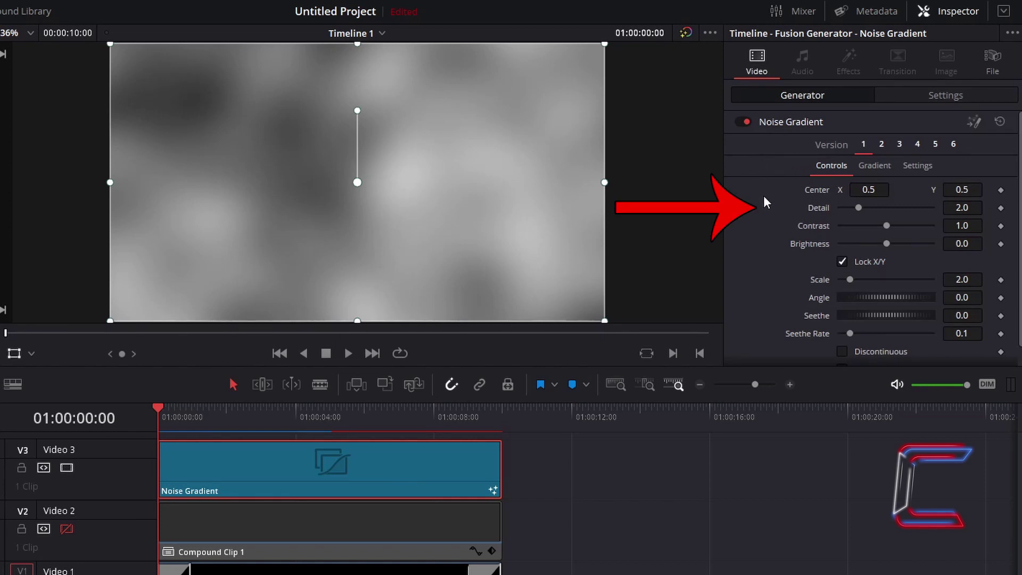
pyautogui.click(962, 207)
pyautogui.write('10')
pyautogui.press('Tab')
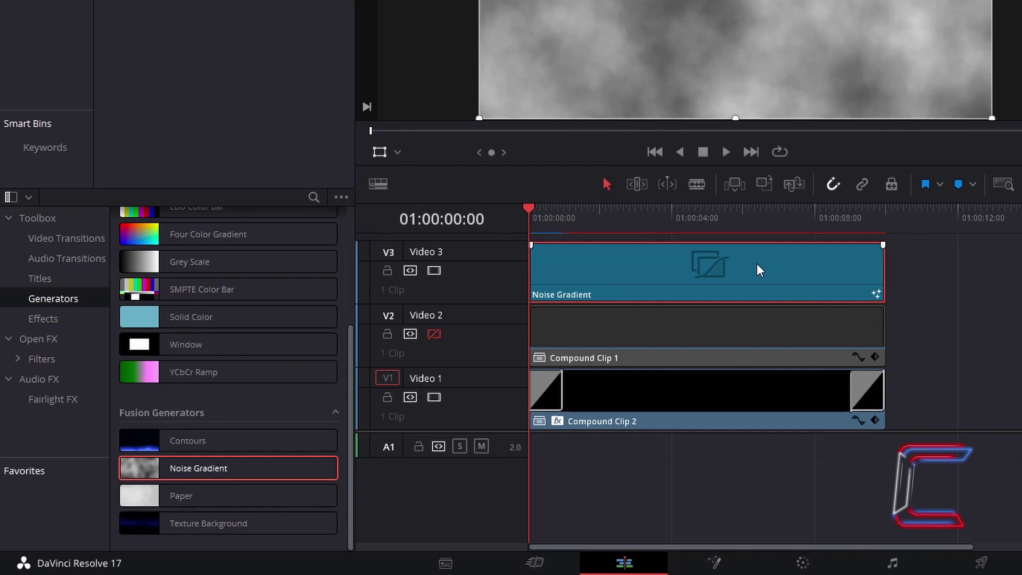
# Step: Convert the Noise Gradient clip on Video 3 into a new compound clip, keeping the default name
pyautogui.rightClick(759, 270)
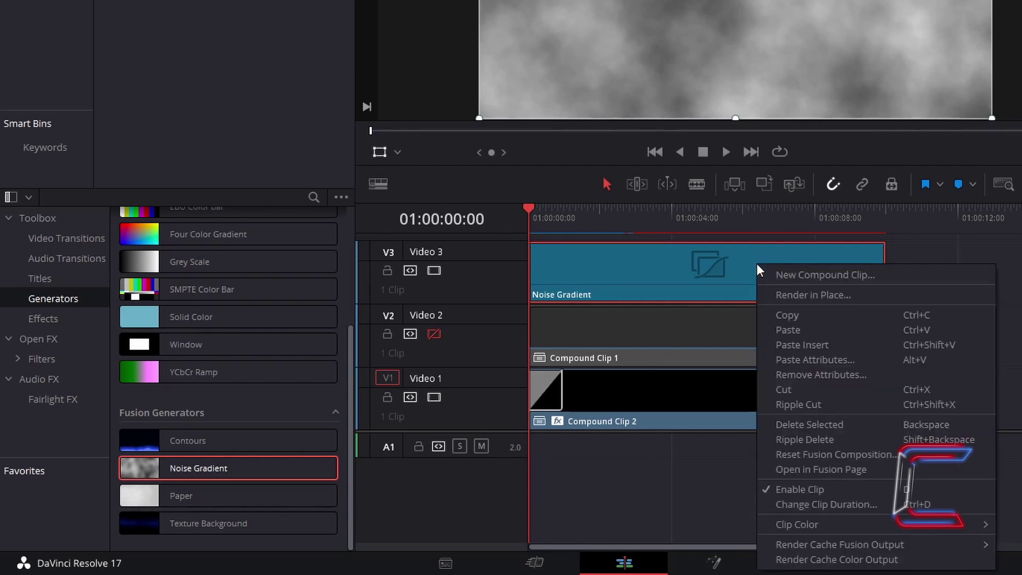
pyautogui.click(908, 275)
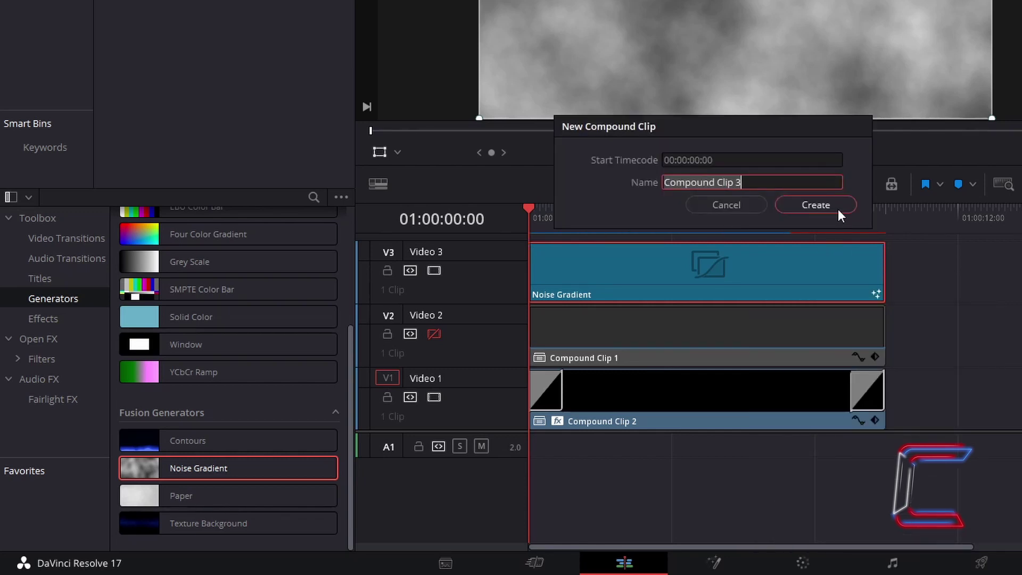
pyautogui.click(837, 209)
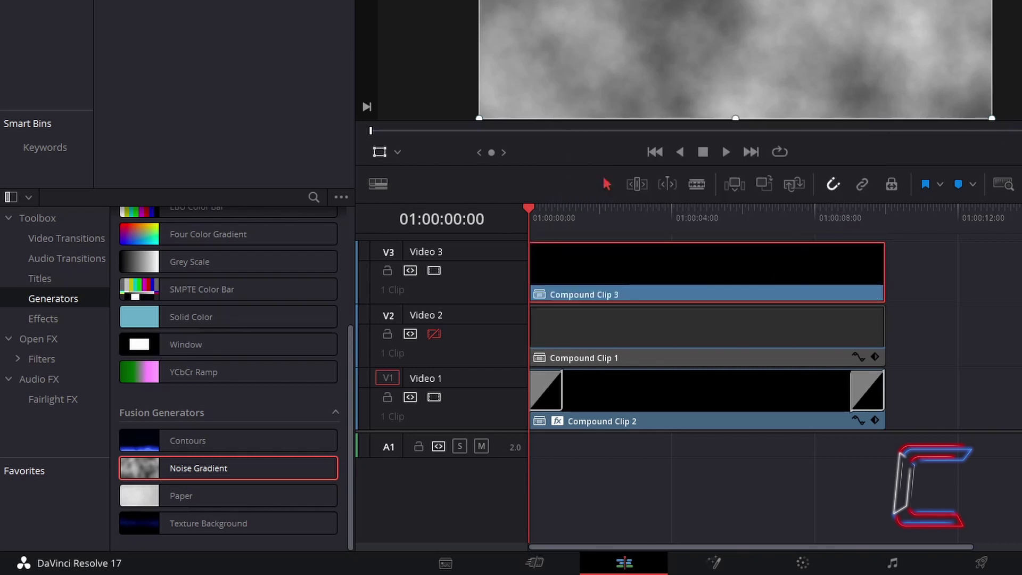
# Step: Change Compound Clip 3's Composite Mode to Multiply
pyautogui.scroll(-5, 893, 178)
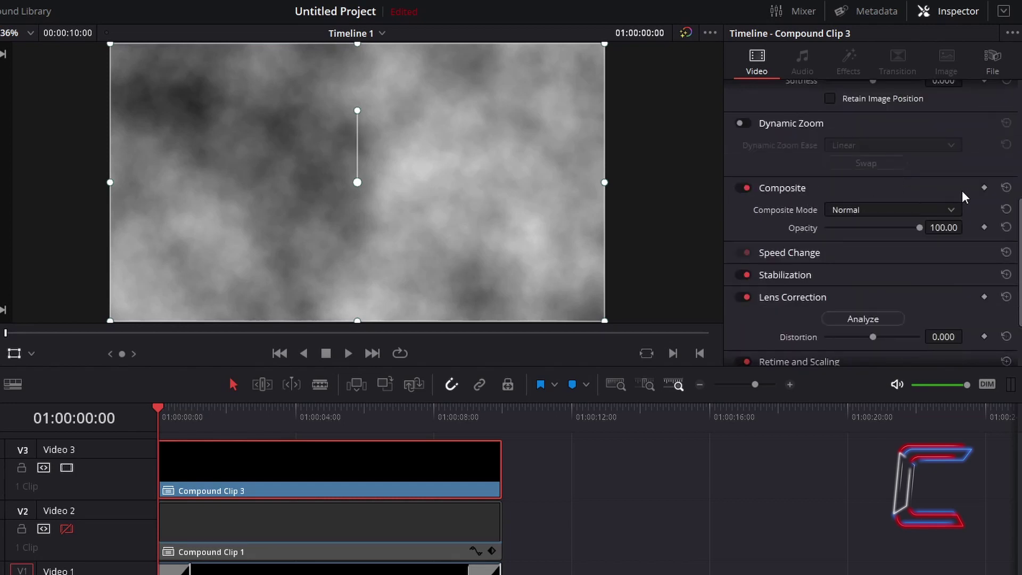
pyautogui.click(950, 209)
pyautogui.scroll(-5, 893, 260)
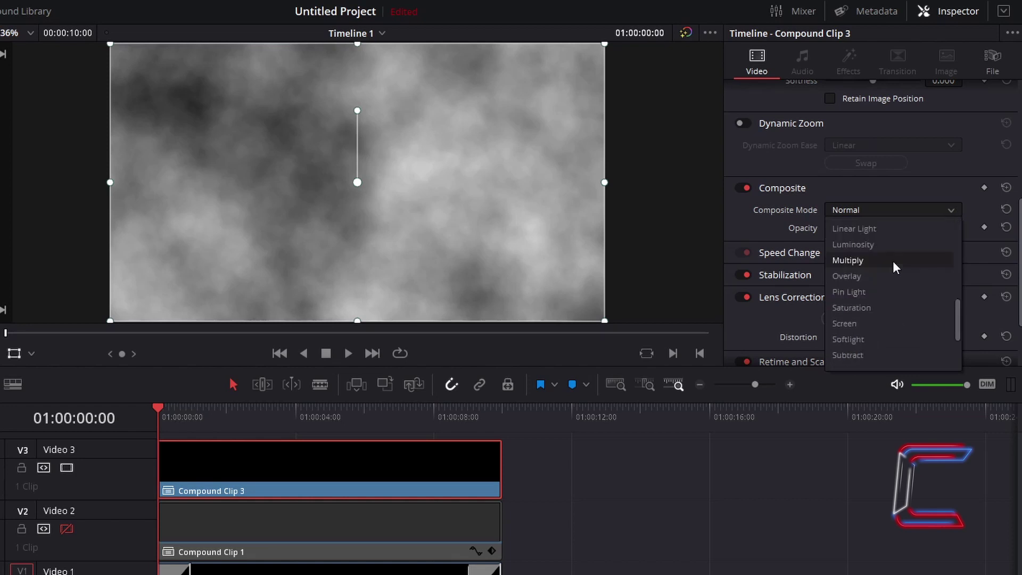
pyautogui.click(893, 261)
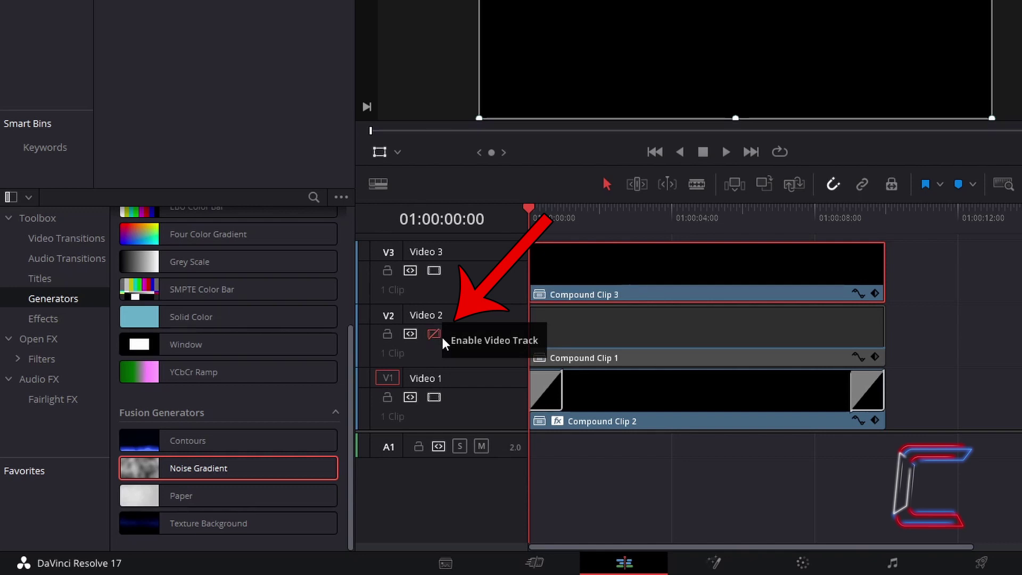
# Step: Re-enable the Video 2 track and set Compound Clip 3's Opacity to 75
pyautogui.click(433, 340)
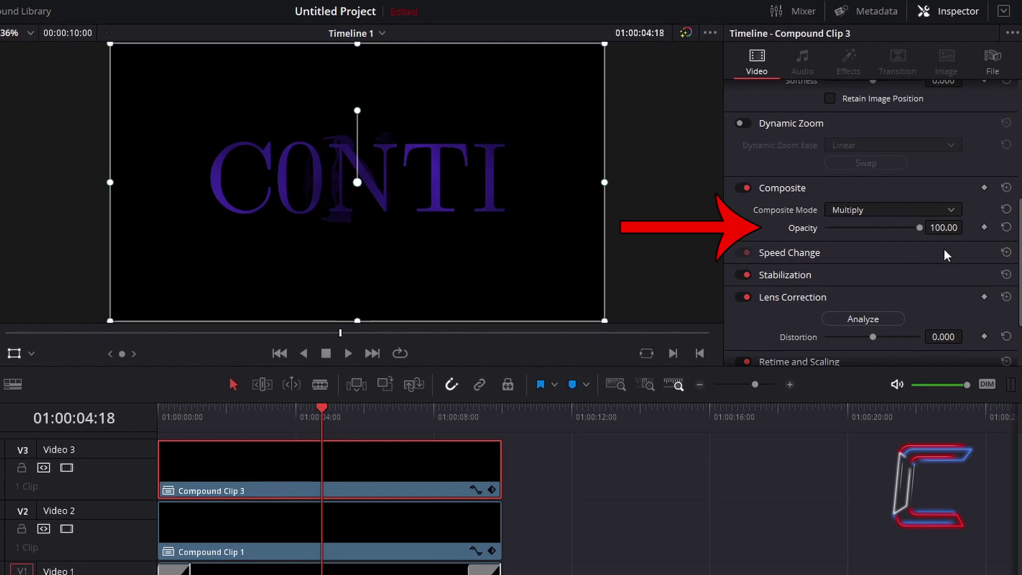
pyautogui.click(943, 227)
pyautogui.write('75')
pyautogui.press('Return')
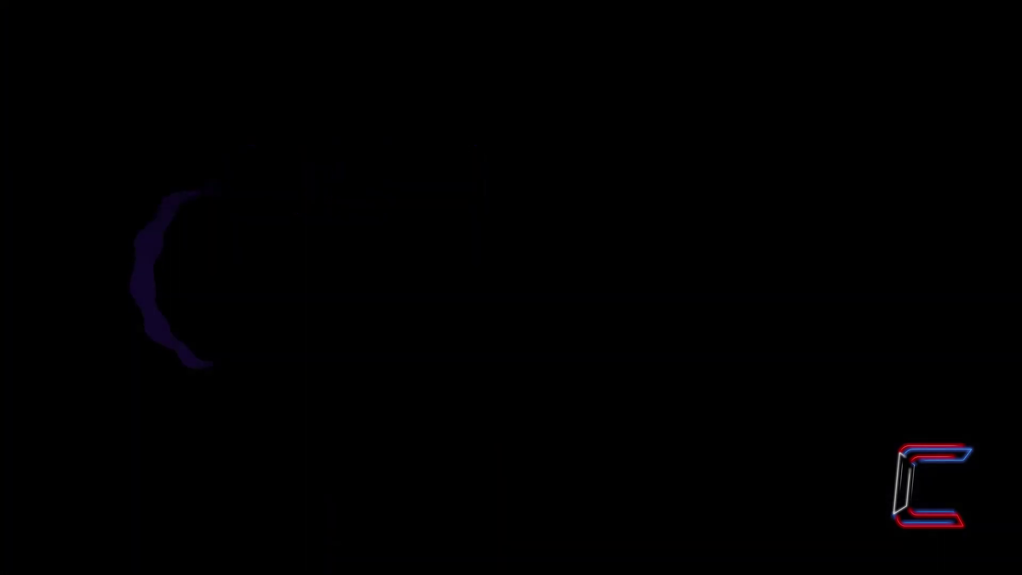